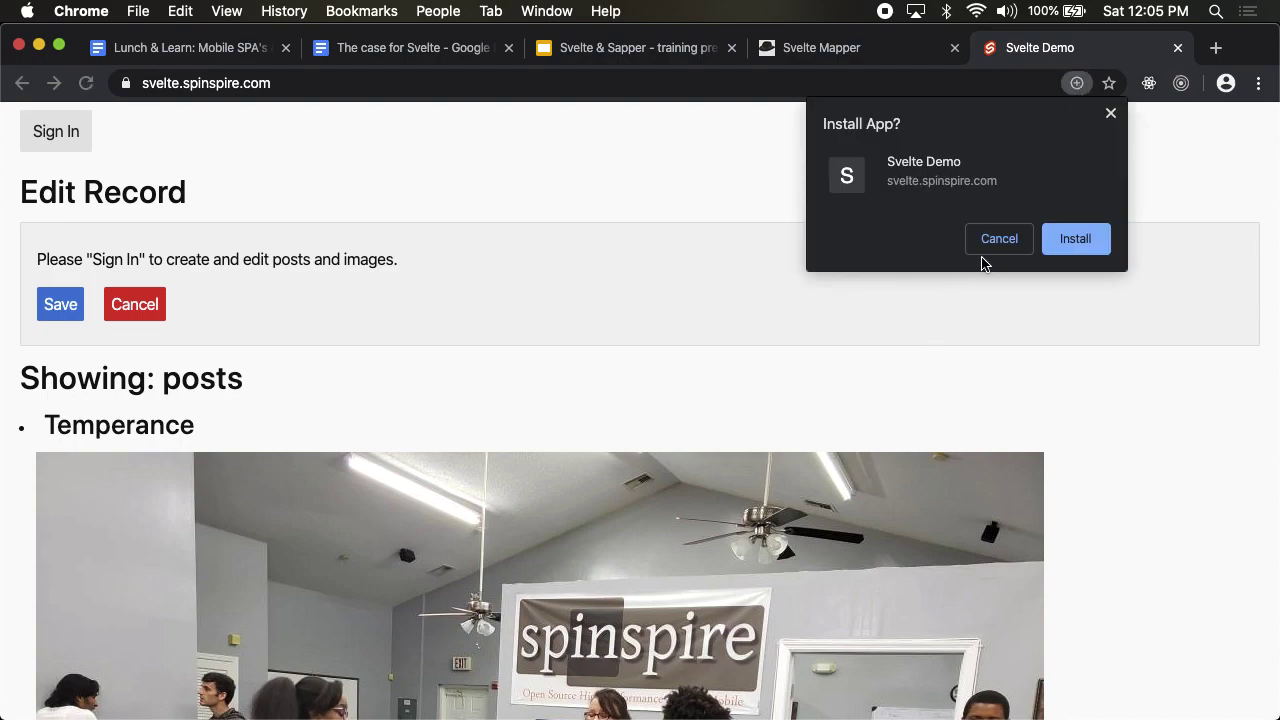
Dismiss the app install prompt and look over the sign-in notice and the list of posts.
click(995, 242)
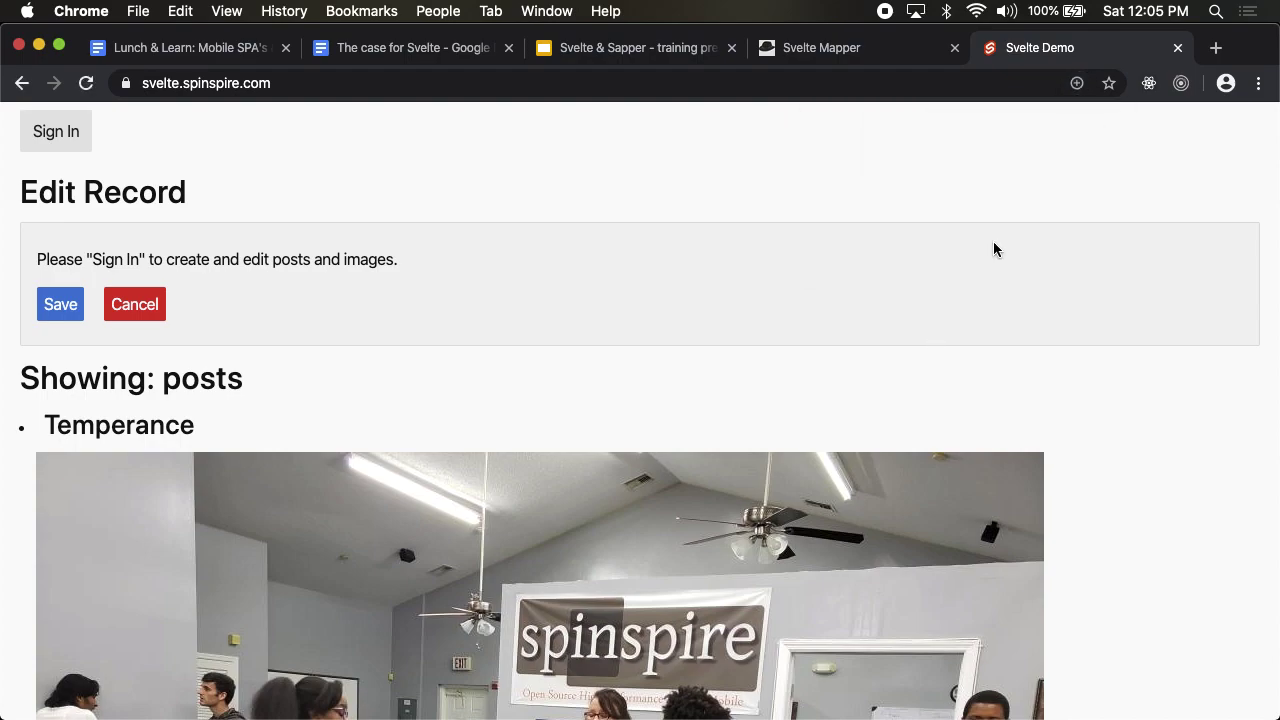
scroll(351, 339, down, 3)
scroll(351, 339, up, 3)
triple_click(52, 258)
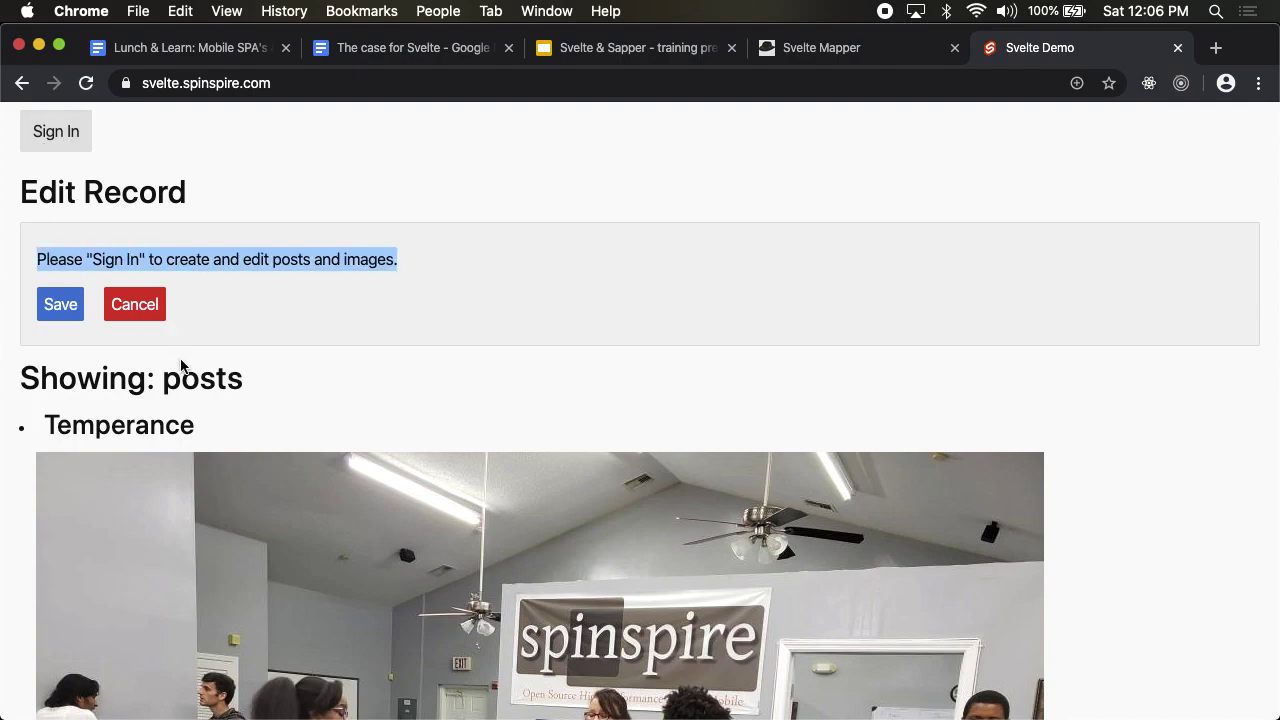
click(215, 257)
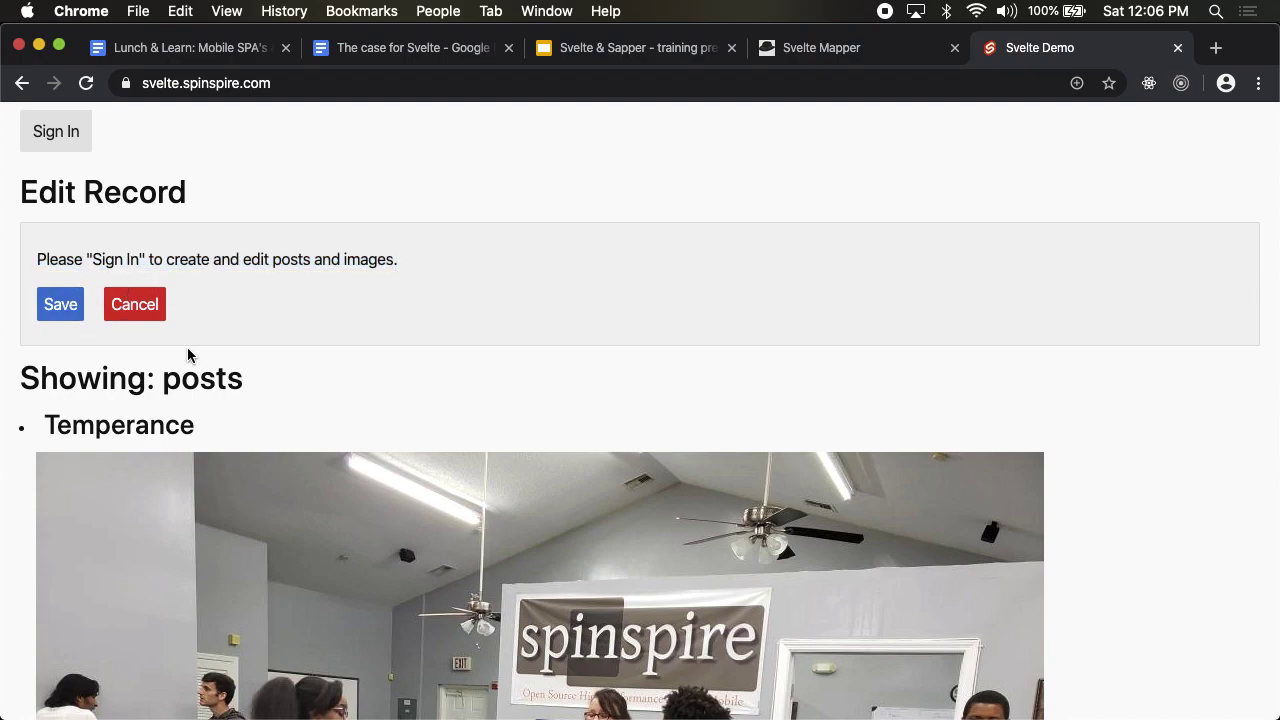
scroll(187, 347, down, 10)
scroll(187, 347, up, 10)
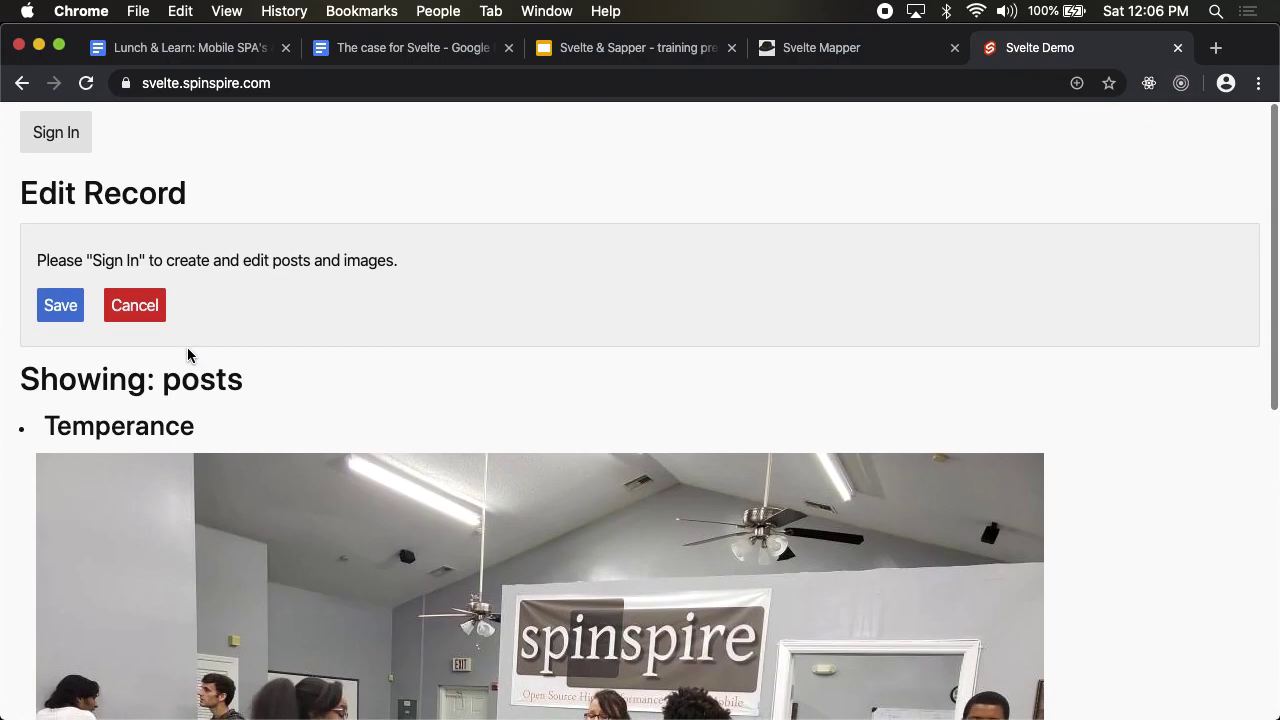
Sign in to the demo with the first listed Google account and reload the page.
click(64, 148)
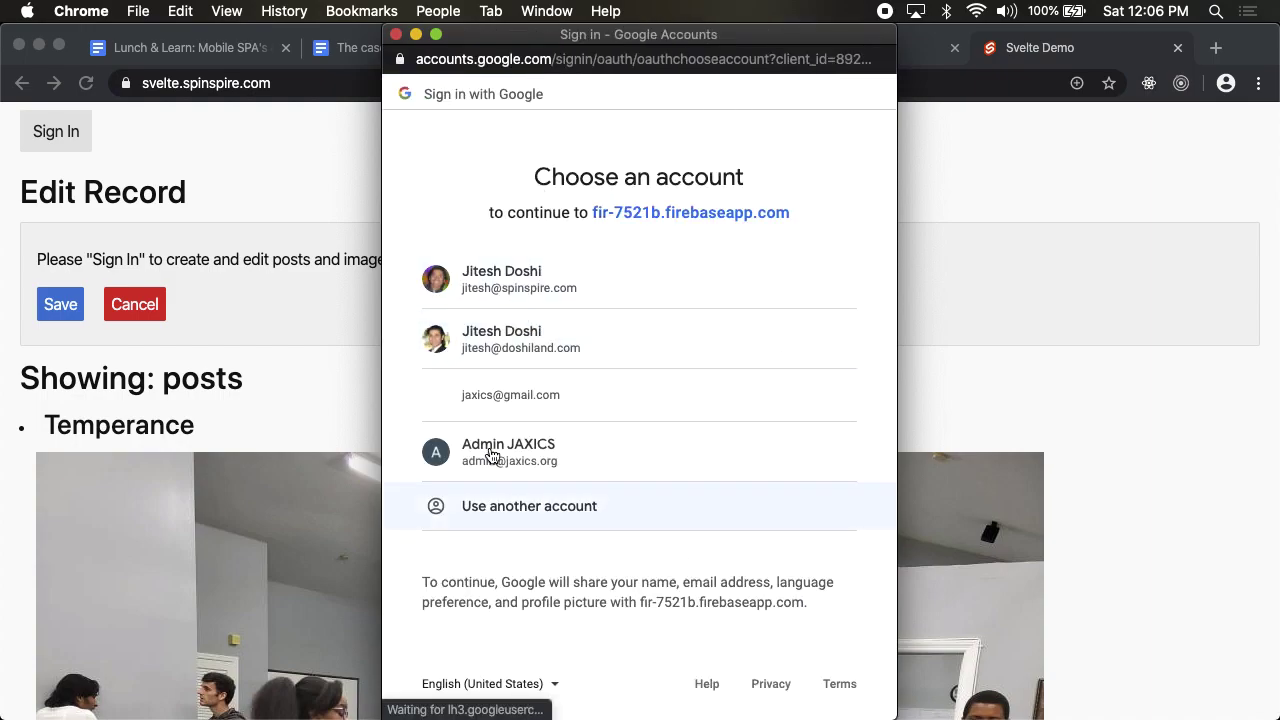
click(568, 285)
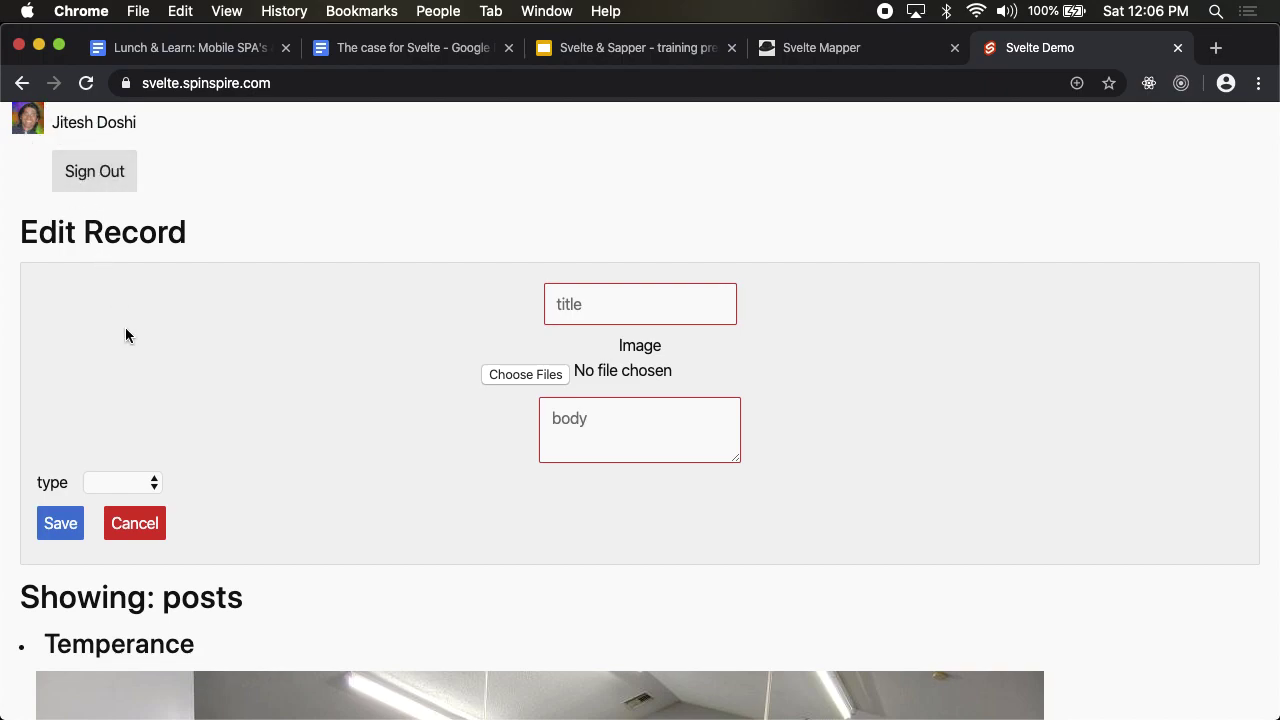
click(616, 309)
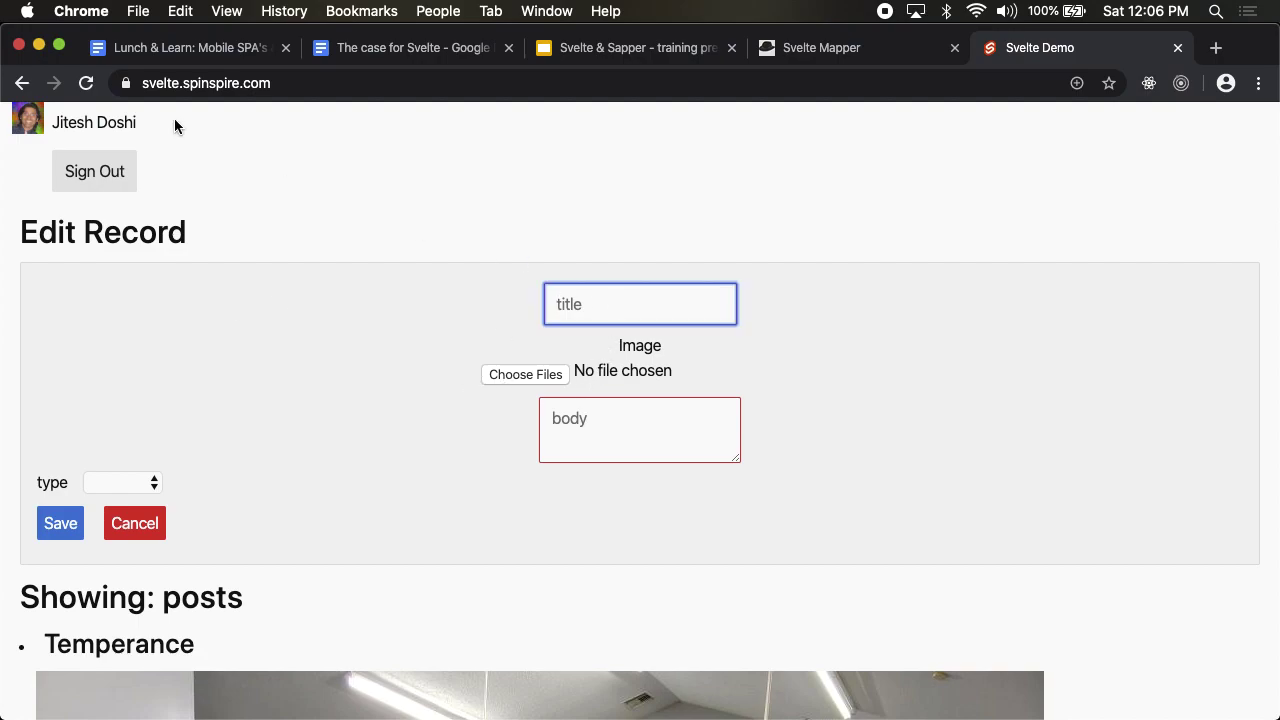
click(87, 83)
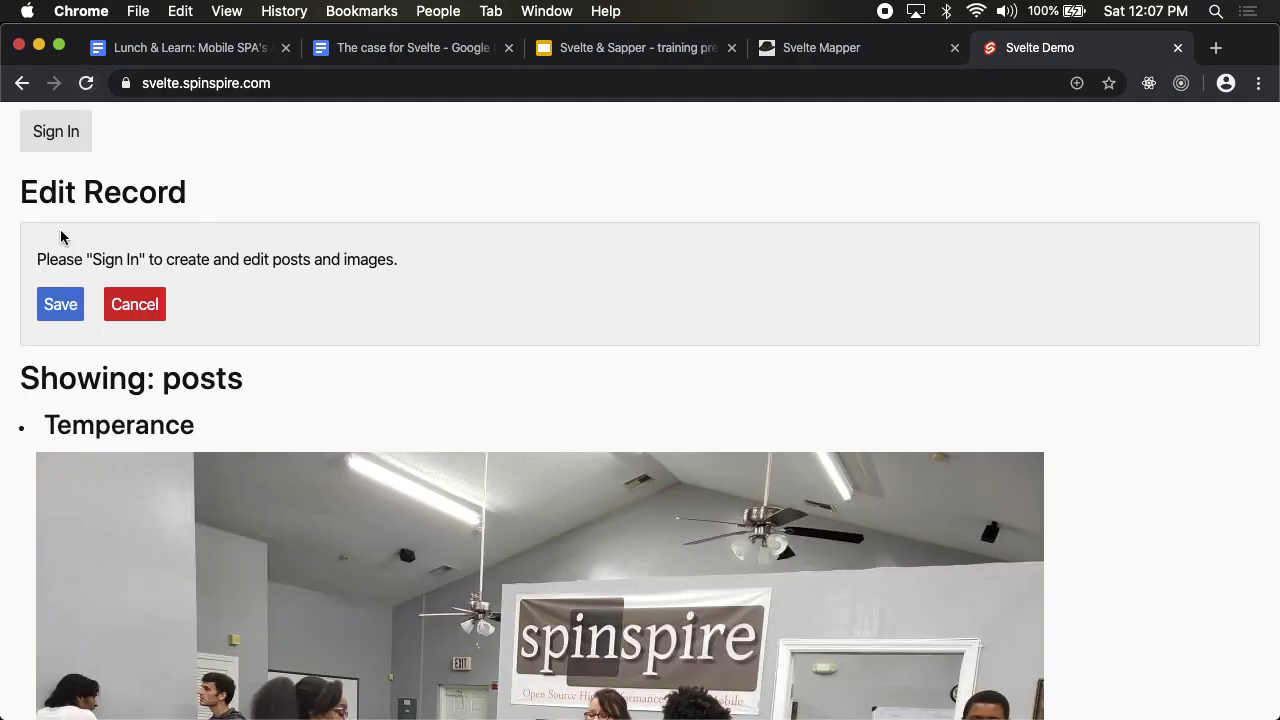
Sign in again with the first listed Google account and title the new post "Svelte demo".
click(50, 140)
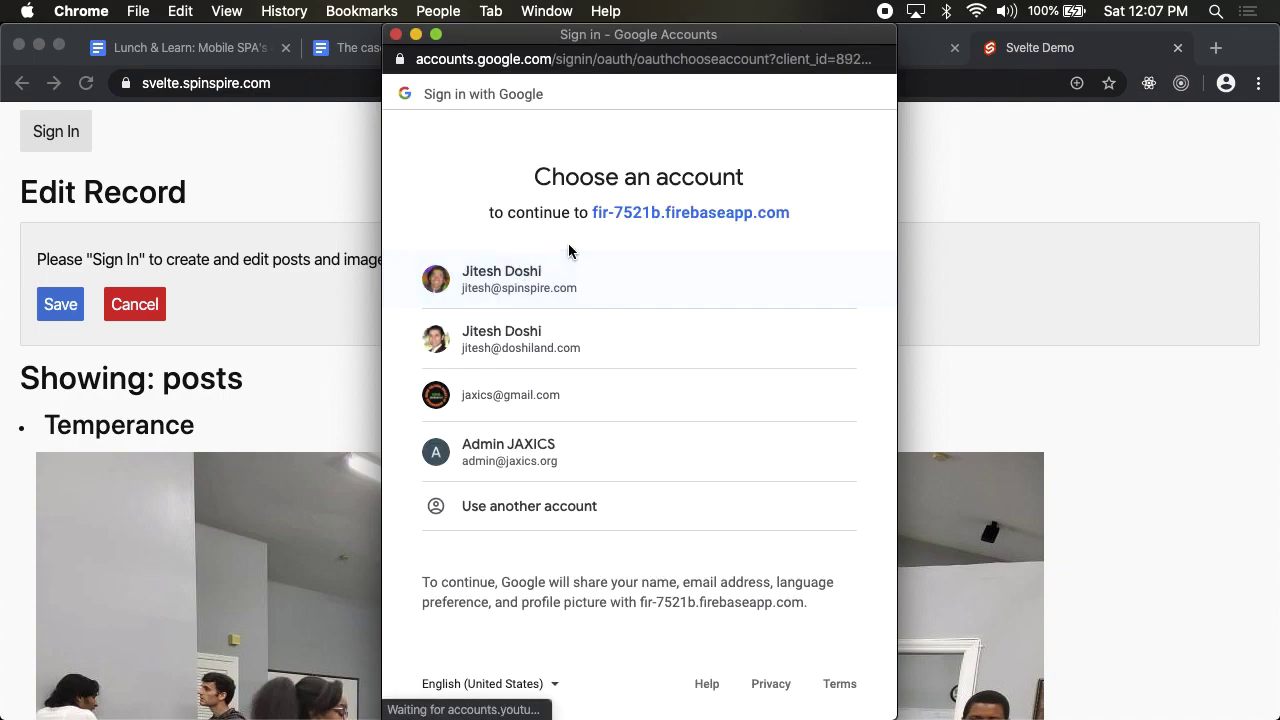
click(546, 286)
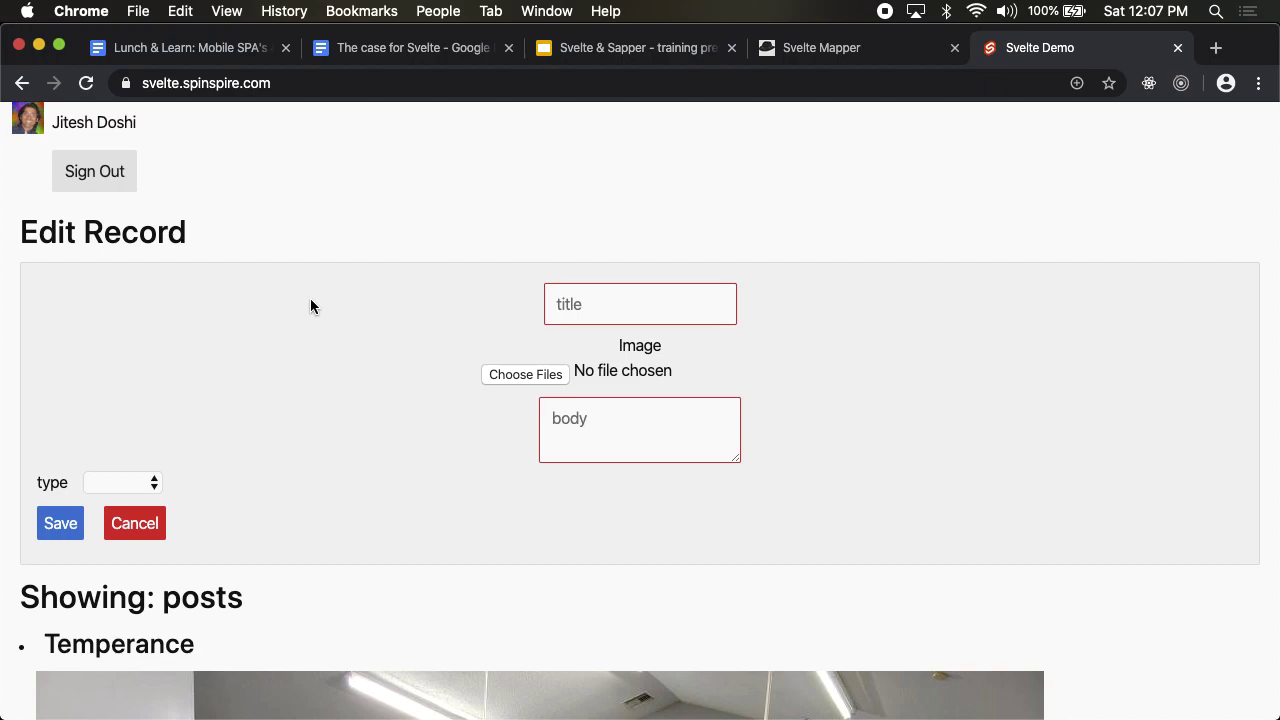
click(663, 315)
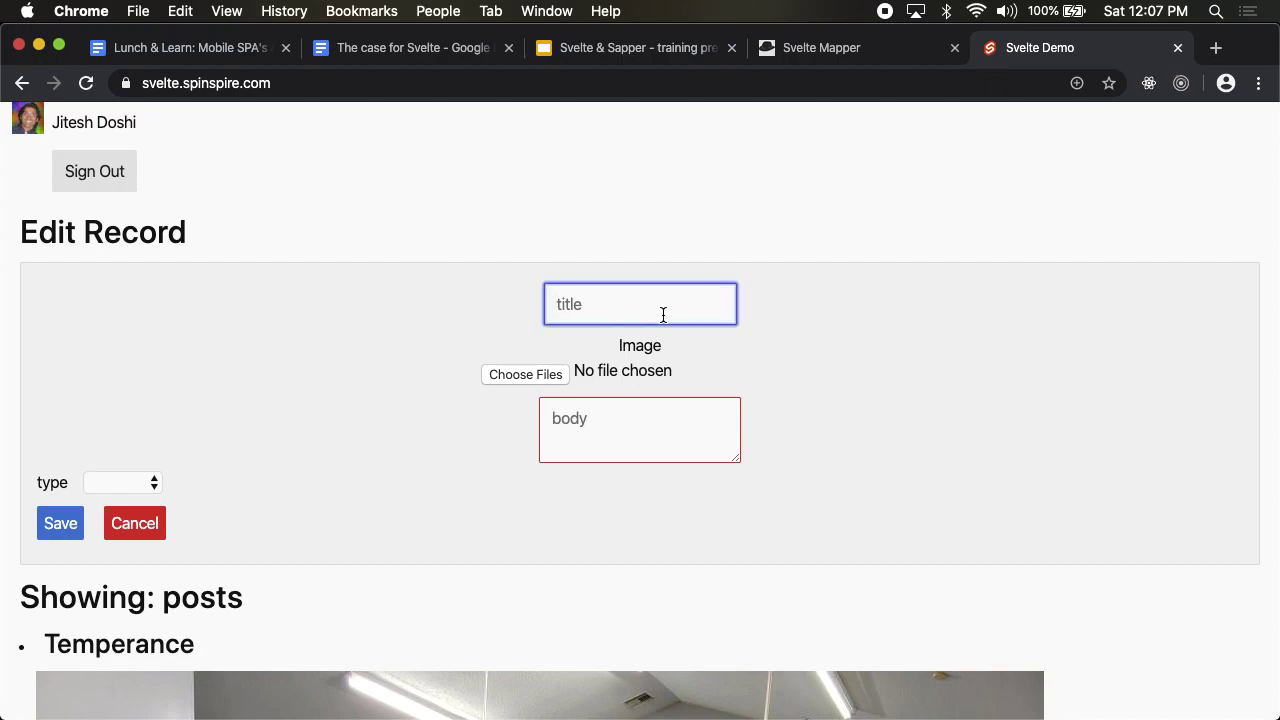
text(Sv)
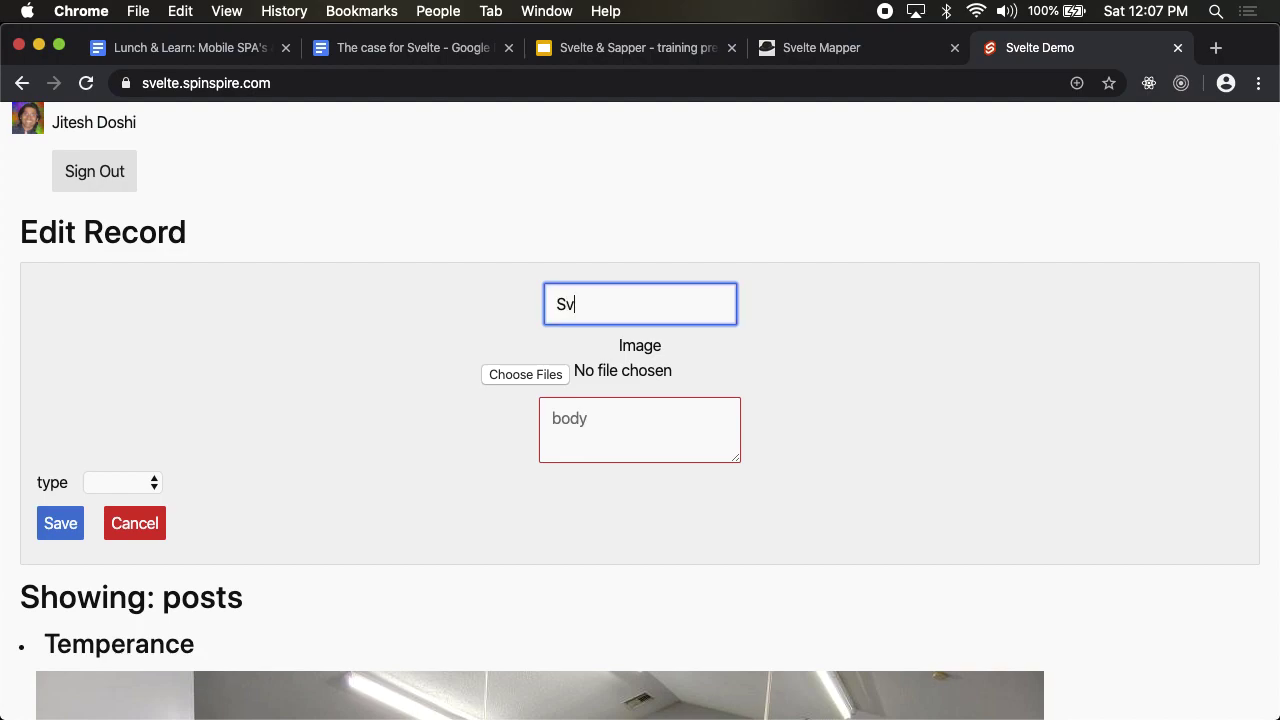
text(elte demo)
Fill the post's body with the sentence "lots of words." repeated on four separate lines.
key(Tab)
key(Tab)
text(lots of w)
text(rod)
key(BackSpace)
key(BackSpace)
key(BackSpace)
text(ord)
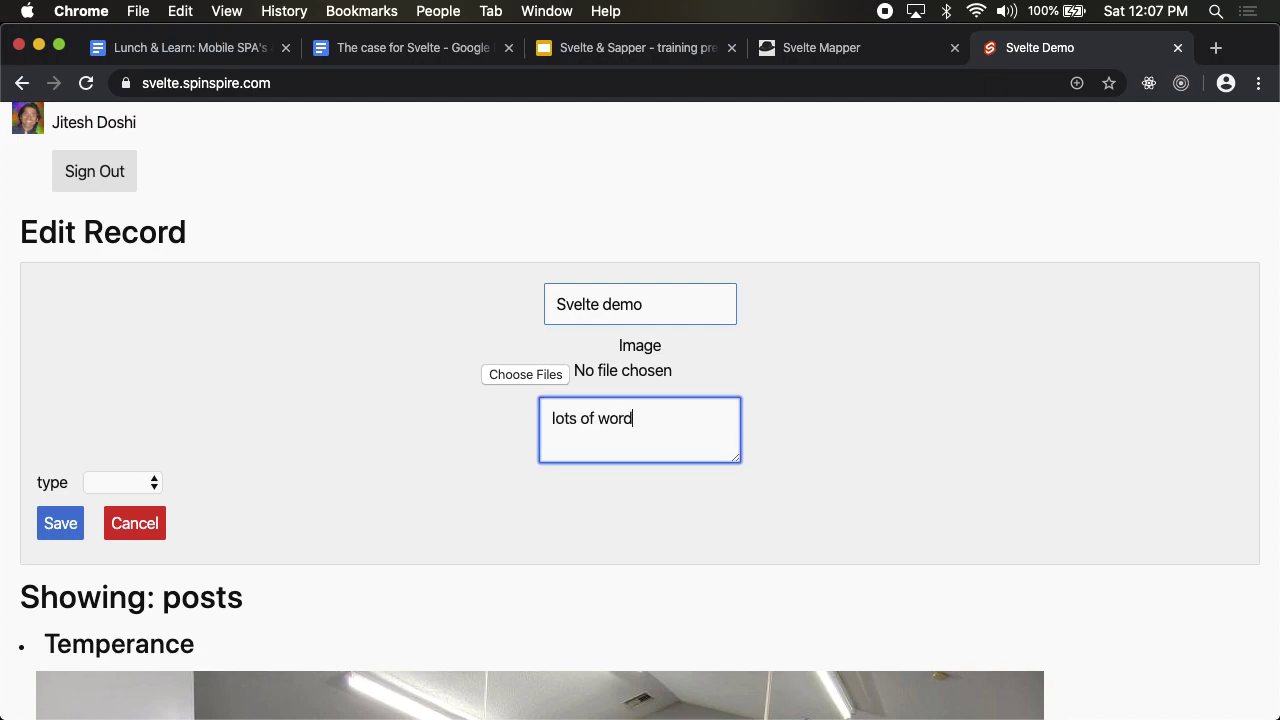
text(s.)
key(super+a)
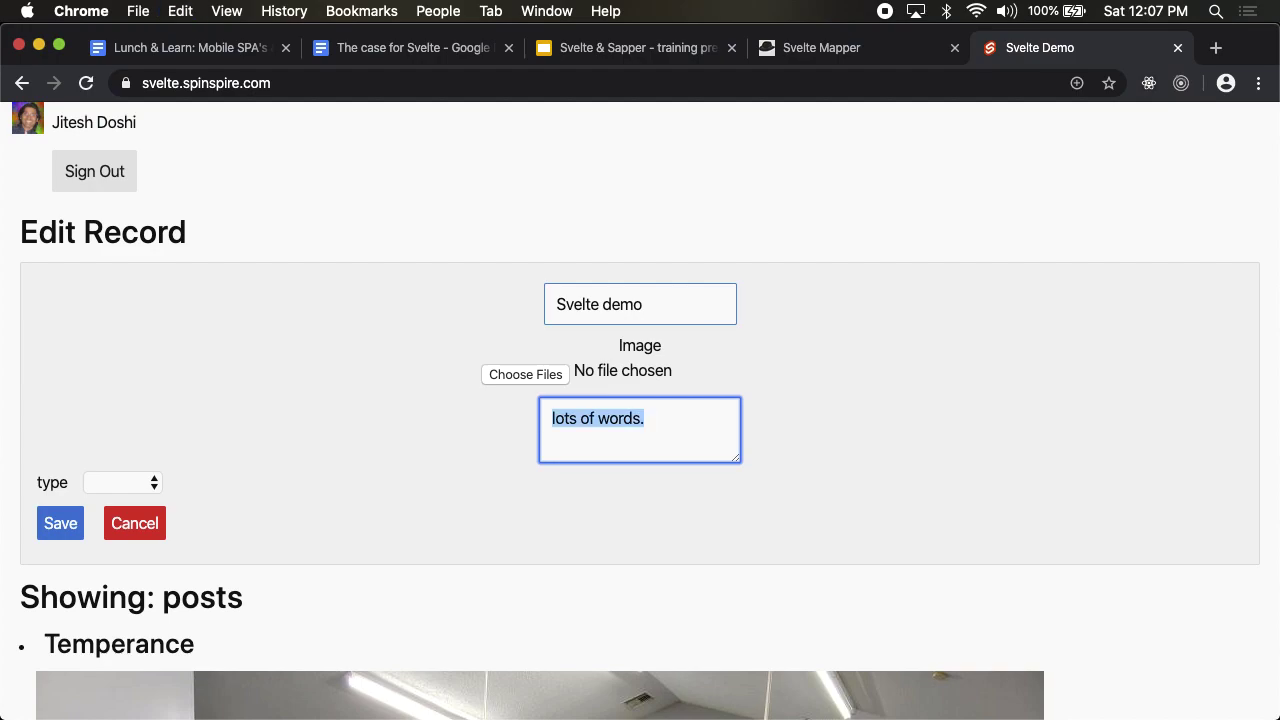
key(super+c)
key(Right)
key(super+v)
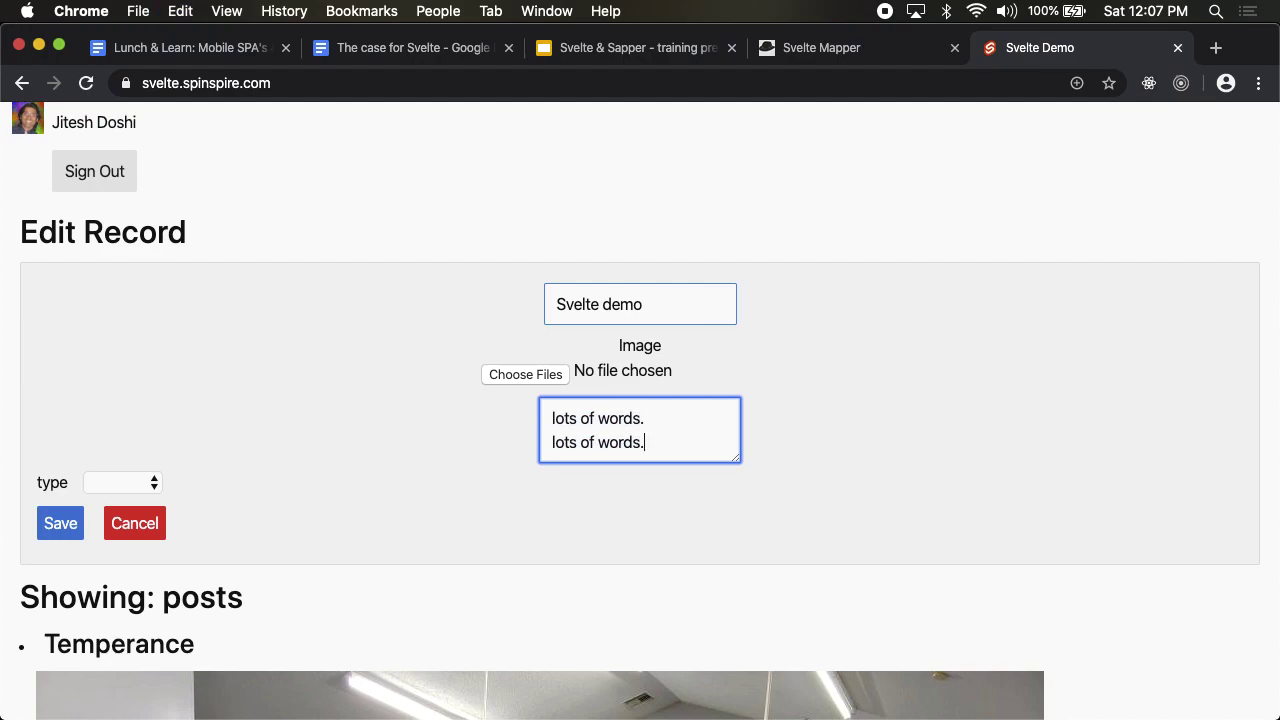
key(Return)
key(super+v)
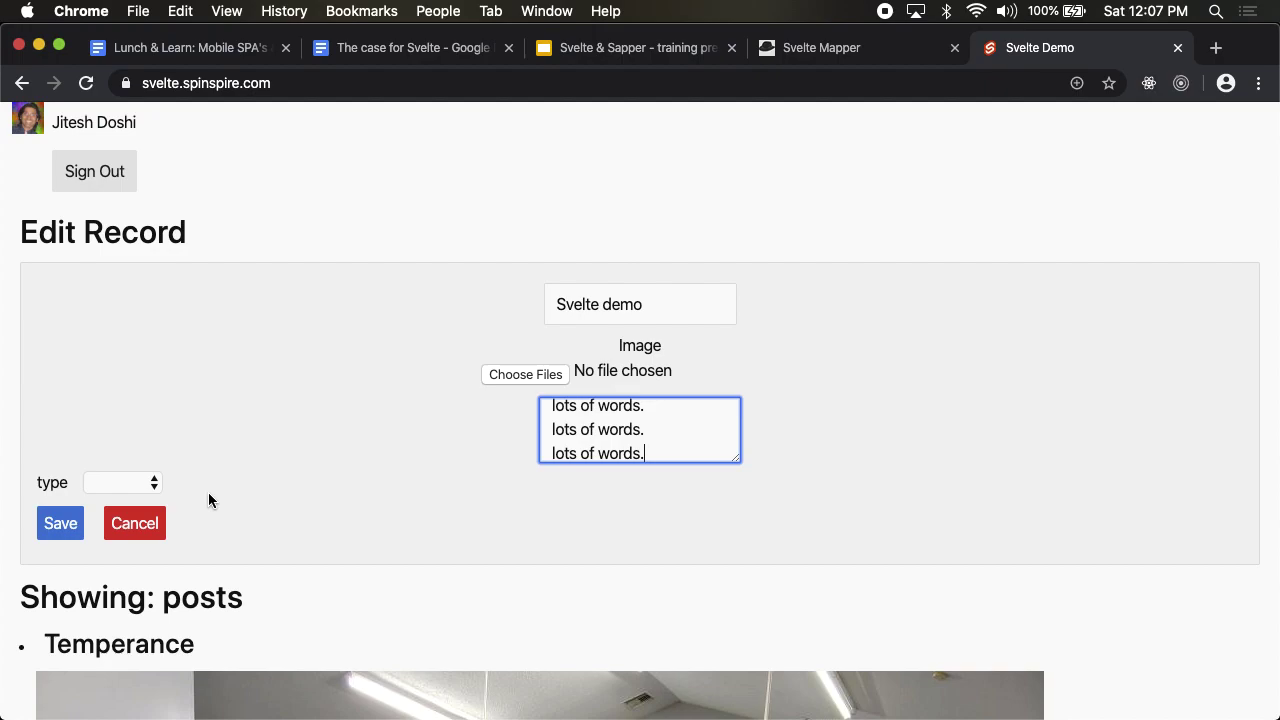
Set the post's type to News, save it and check the new entry in the posts list.
click(120, 482)
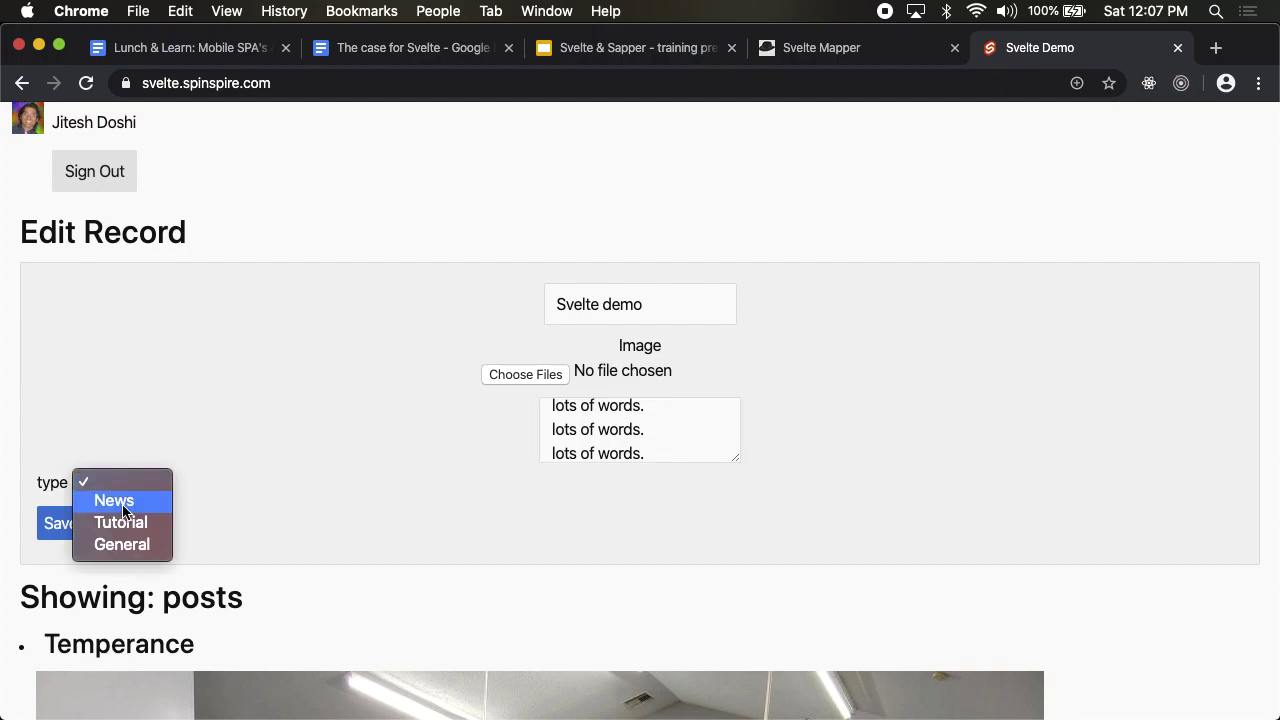
click(121, 502)
click(59, 527)
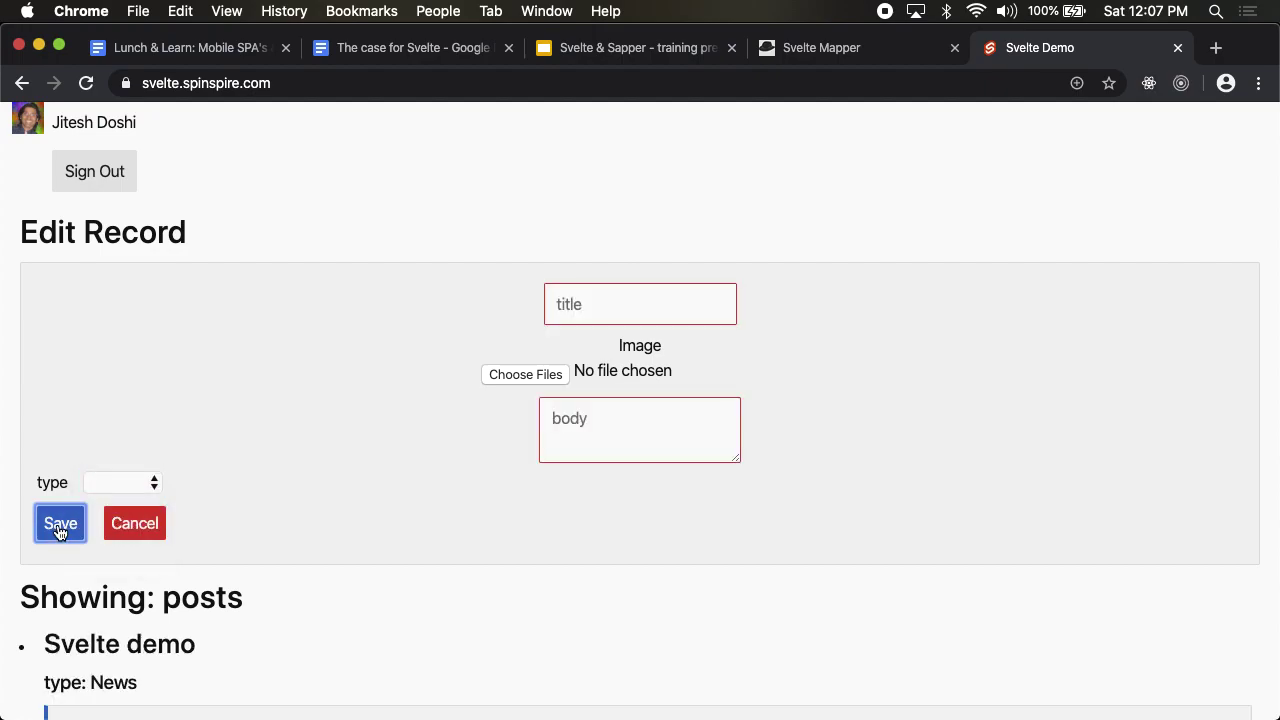
scroll(341, 500, down, 5)
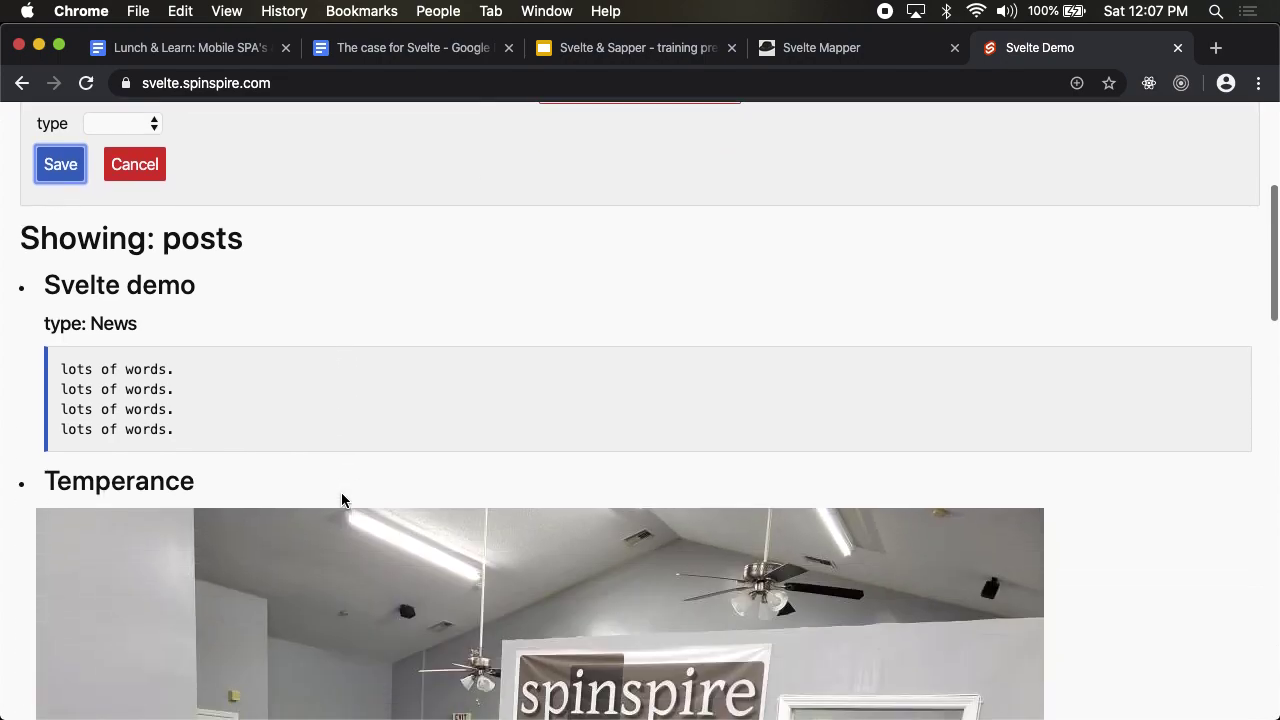
scroll(341, 492, up, 5)
scroll(341, 492, down, 4)
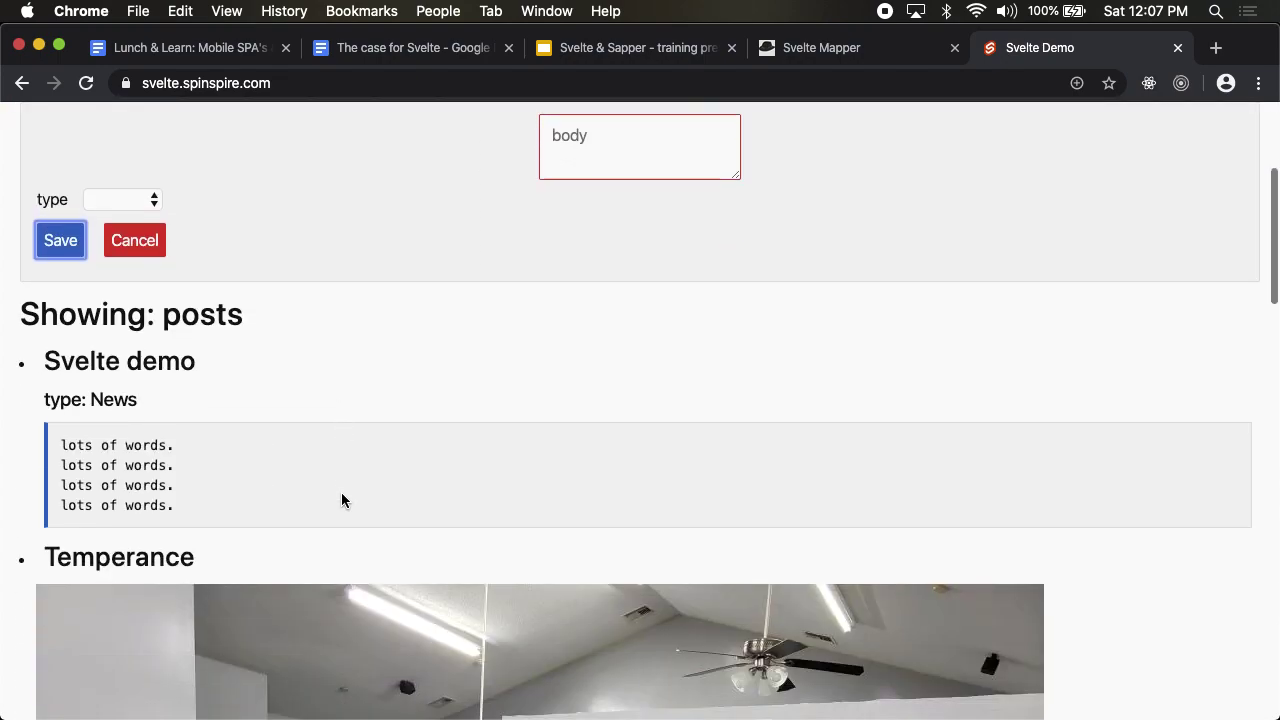
scroll(341, 492, up, 3)
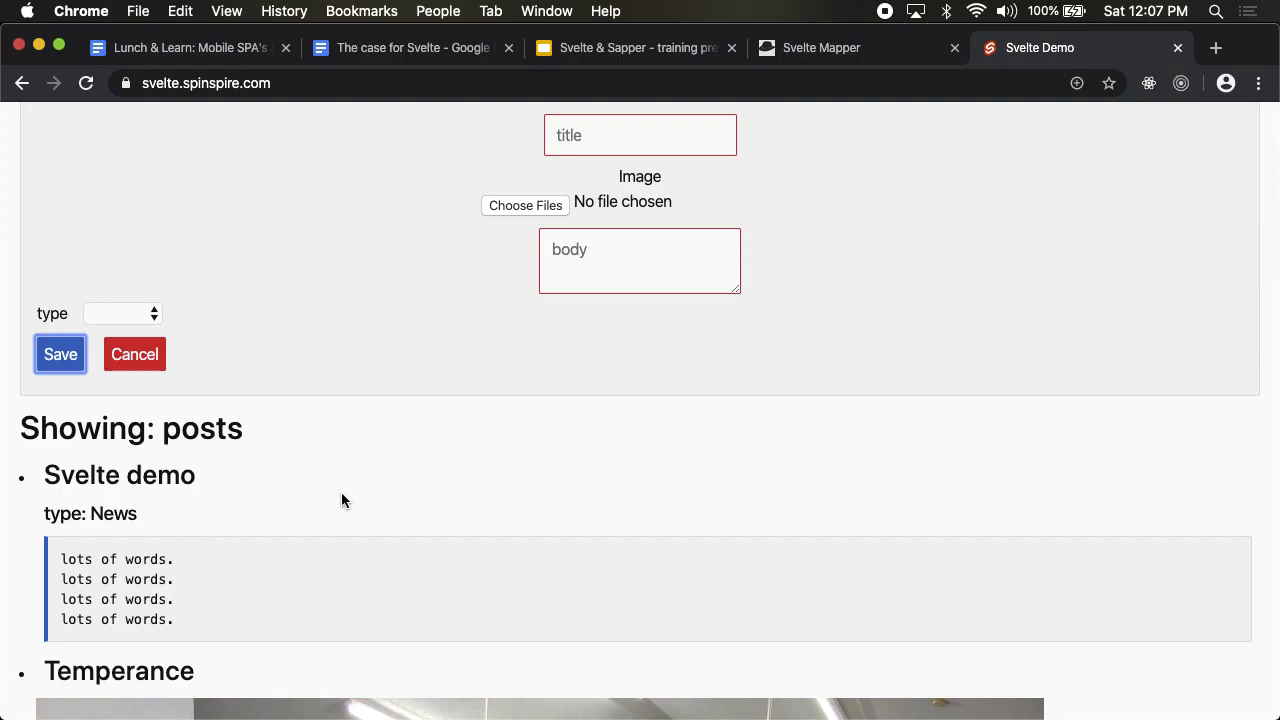
mouse_move(341, 492)
key(super+shift+n)
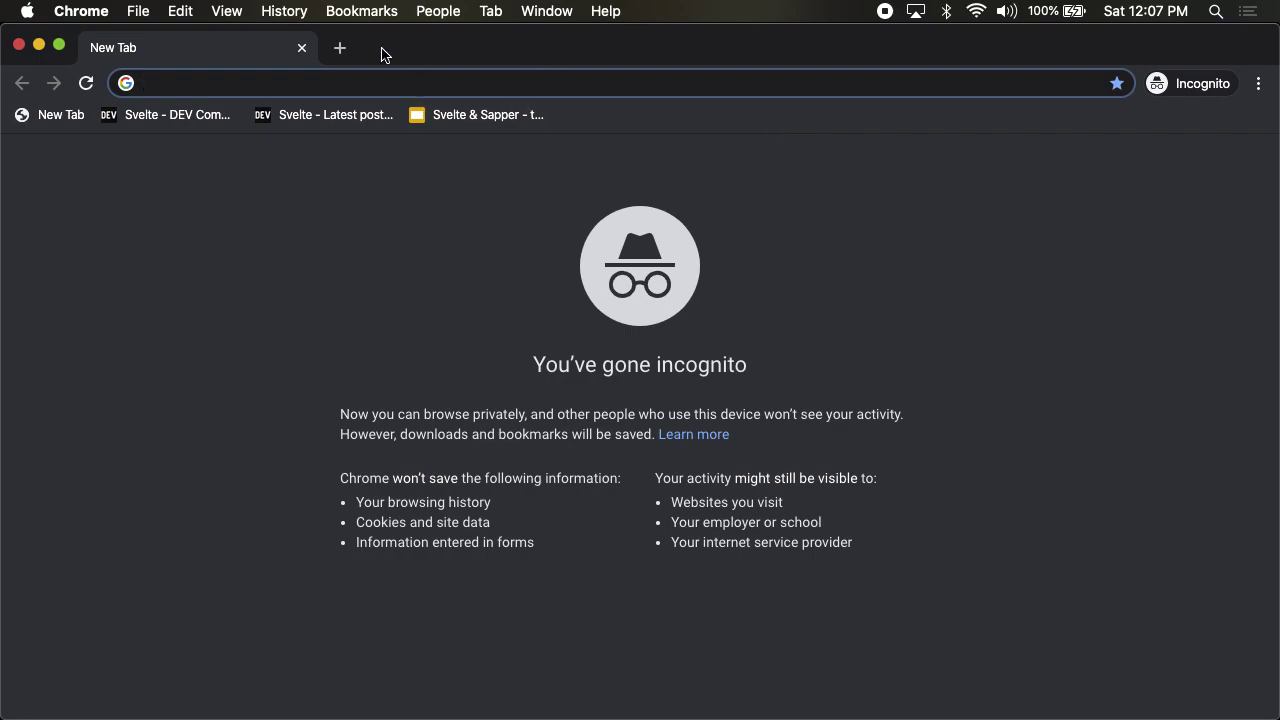
drag(286, 52, 729, 54)
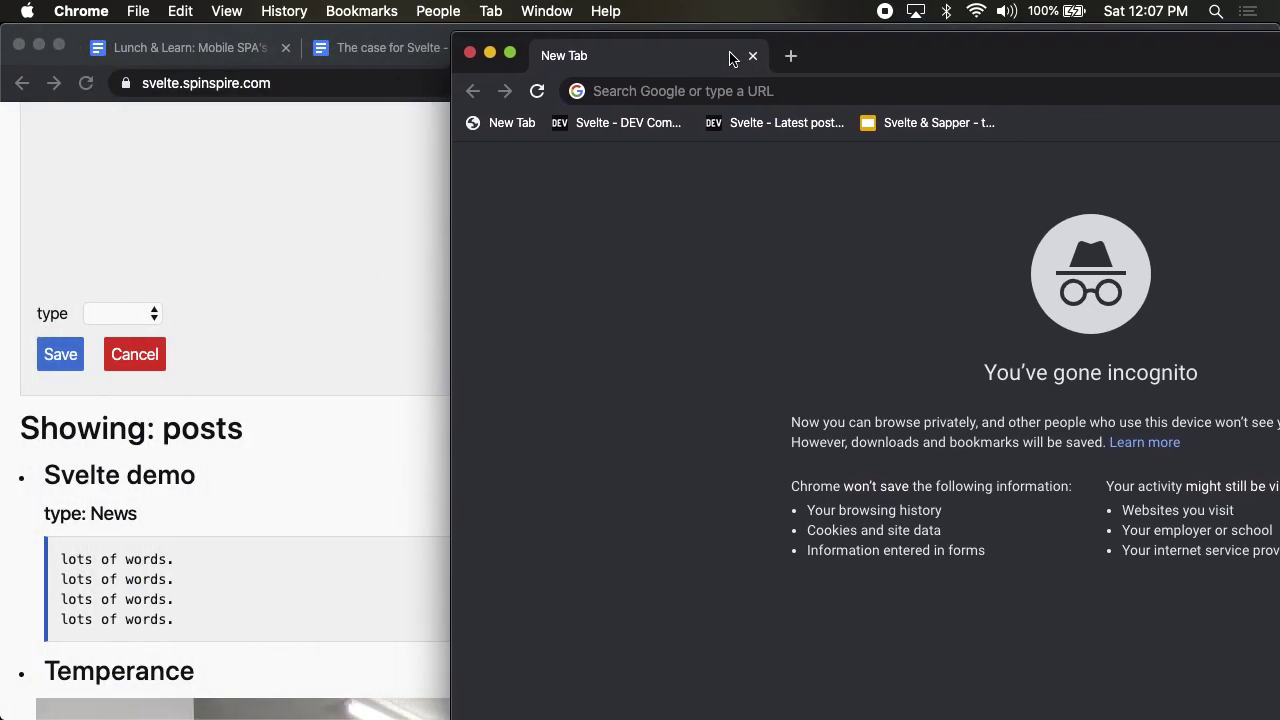
drag(443, 302, 1170, 310)
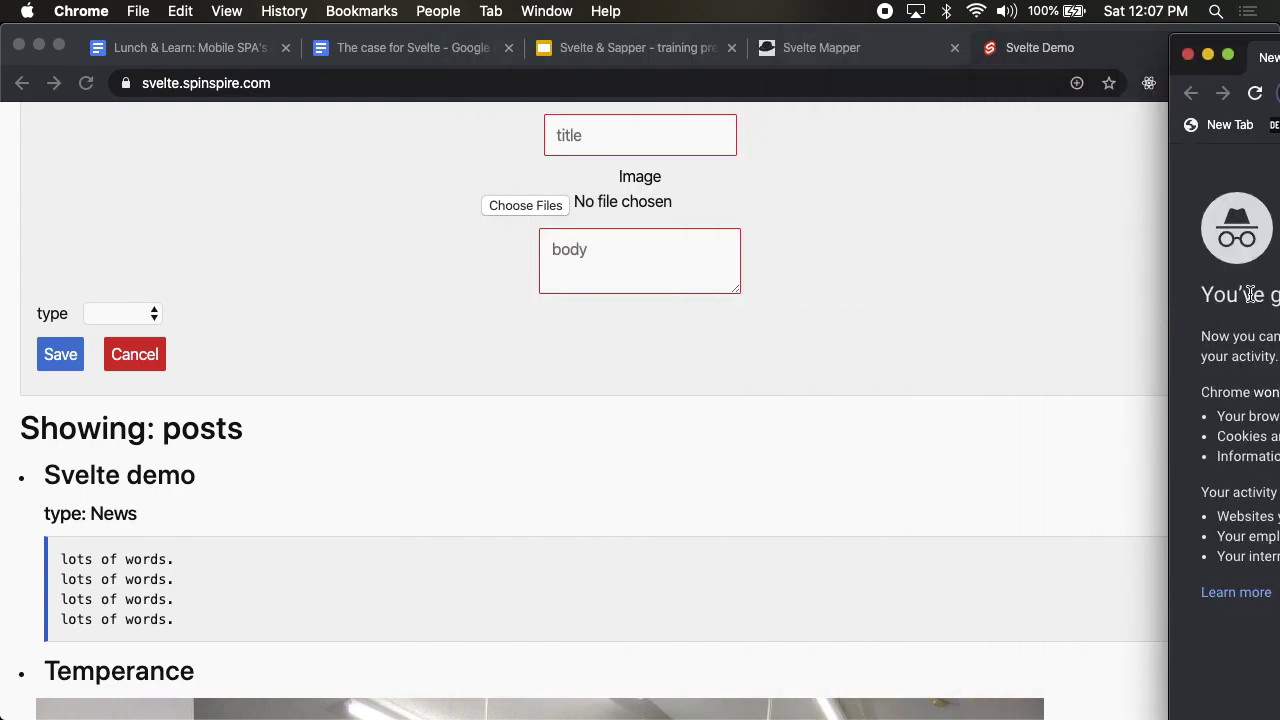
click(1188, 54)
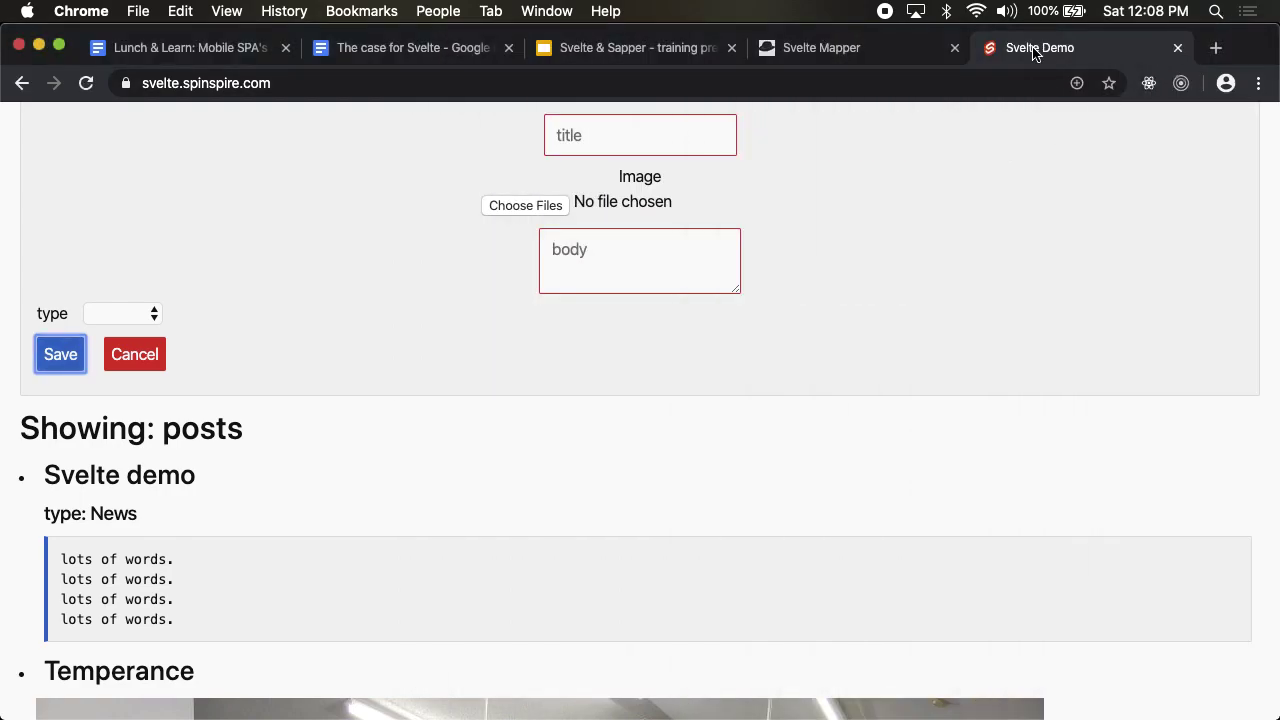
Fit the Svelte Demo window to the left half of the screen and place a new browser window beside it.
drag(1031, 48, 980, 71)
key(ctrl+alt+Left)
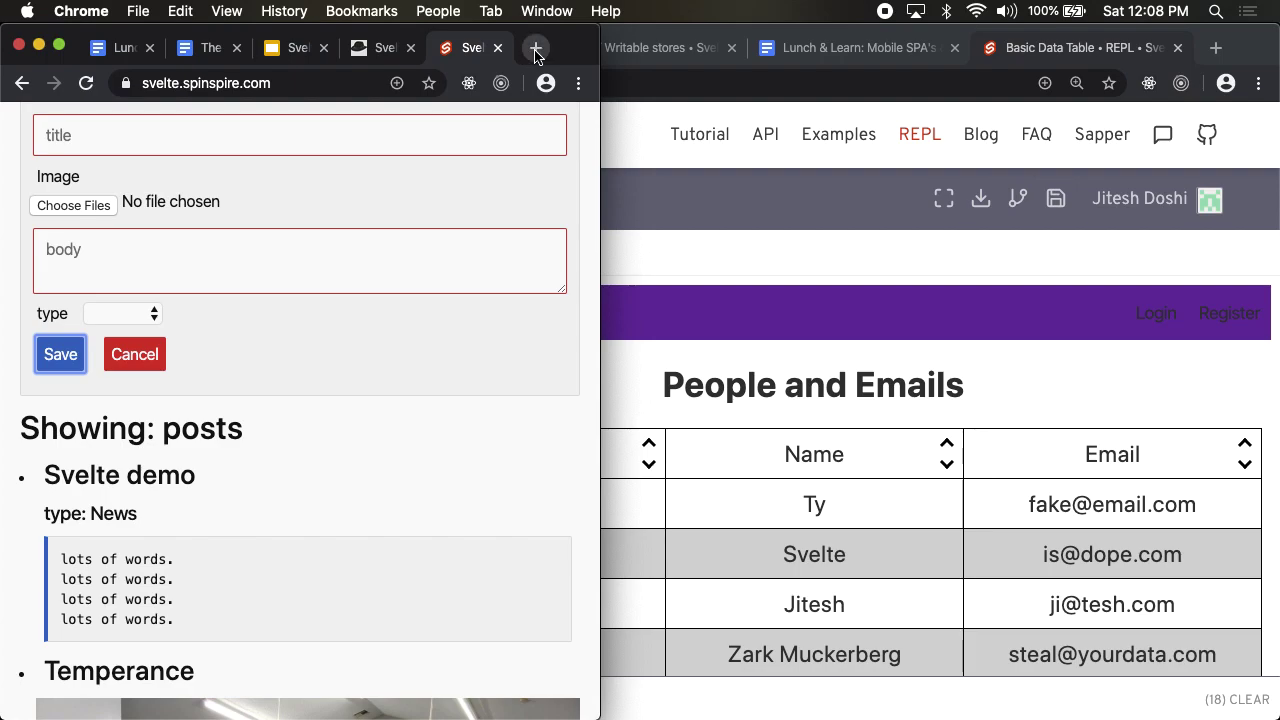
key(super+n)
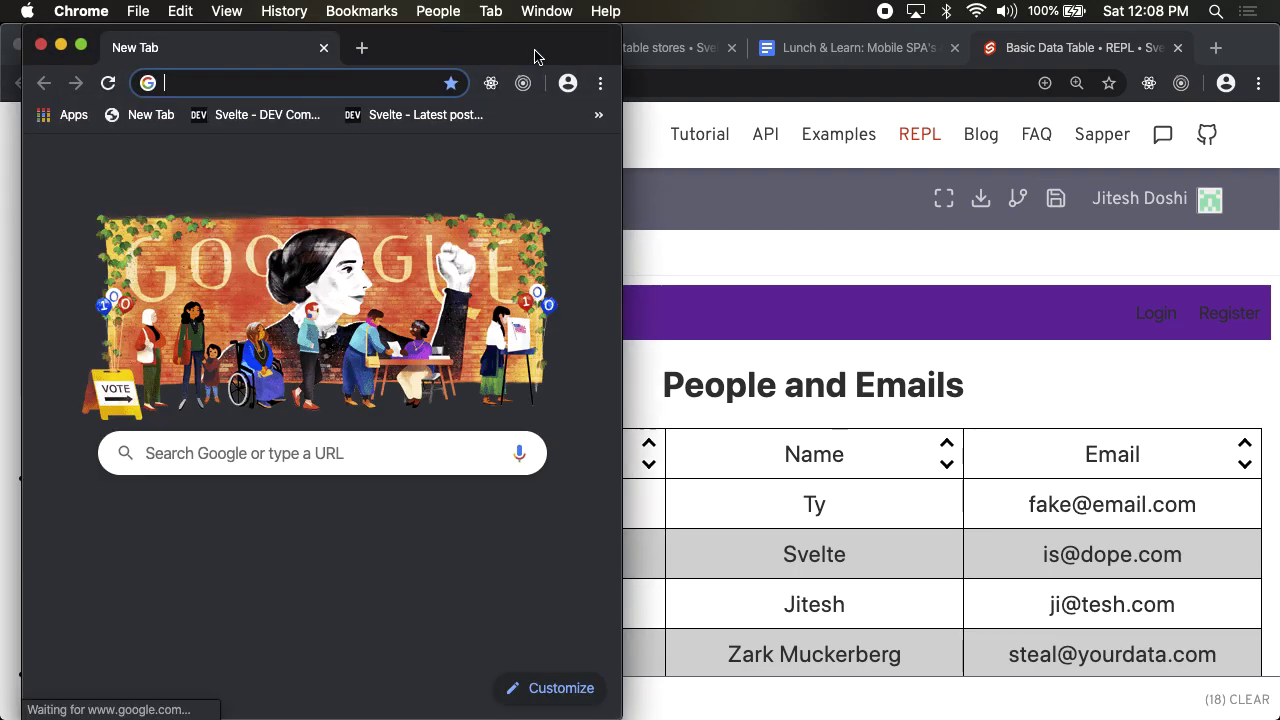
drag(486, 43, 1065, 8)
Load svelte.spinspire.com in the new browser window.
text(sv)
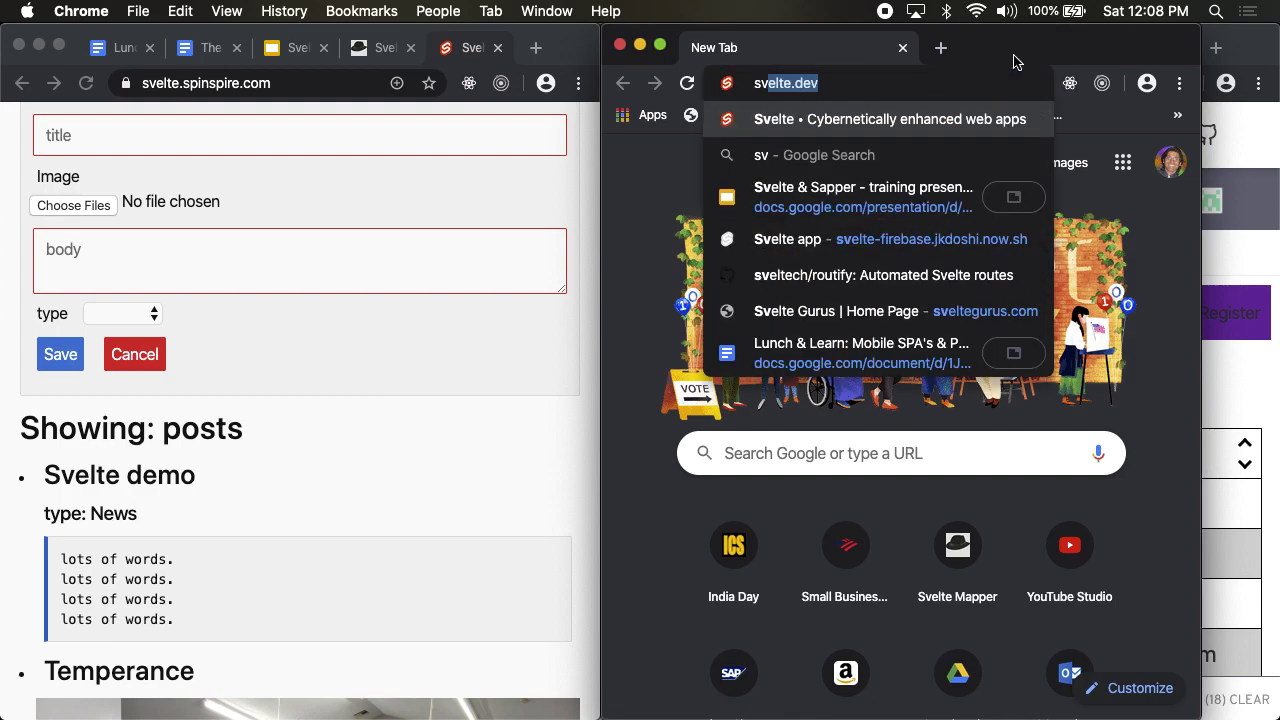
text(elte.sp)
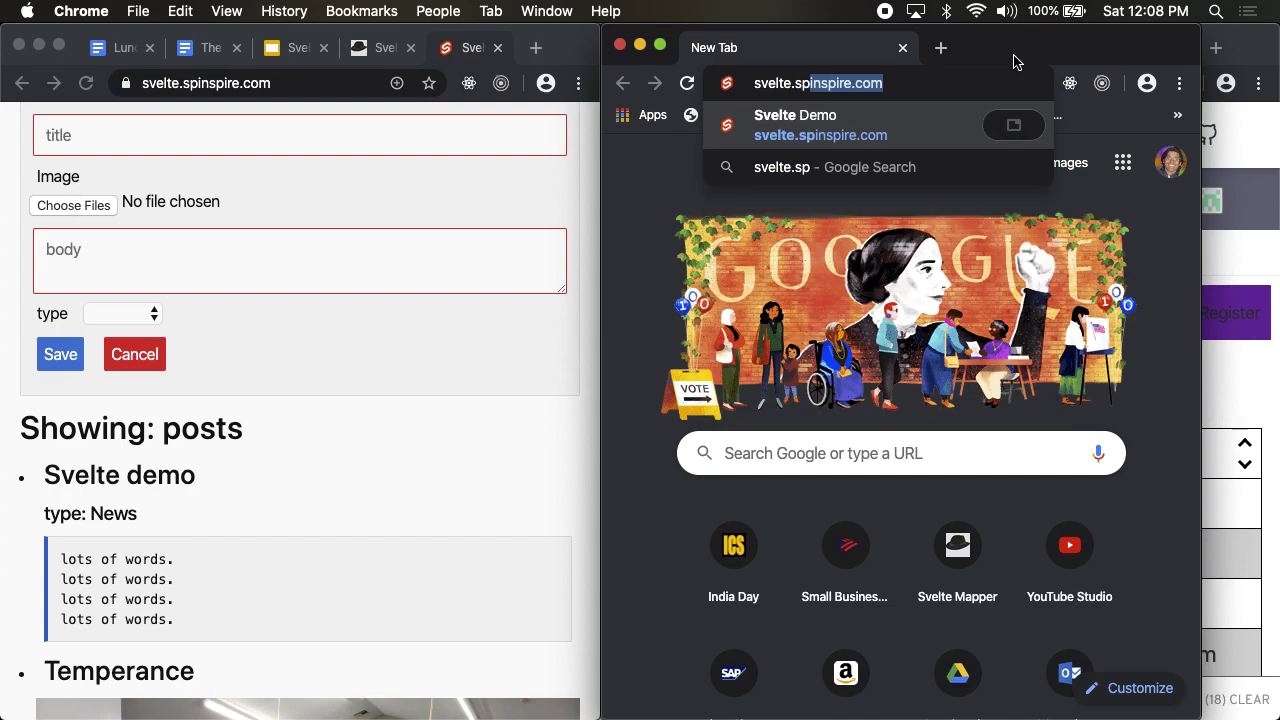
key(Return)
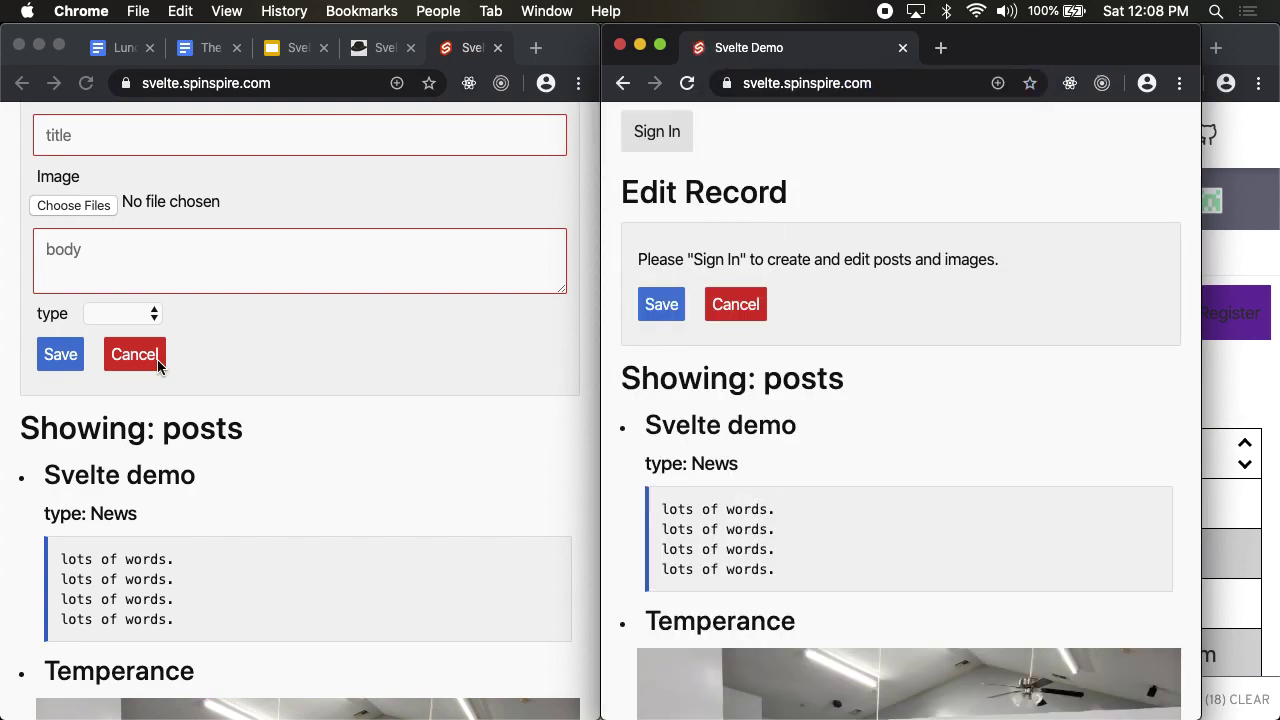
Open the Svelte demo post for editing in the signed-in window and append " - MODIFIED" to its title.
click(104, 342)
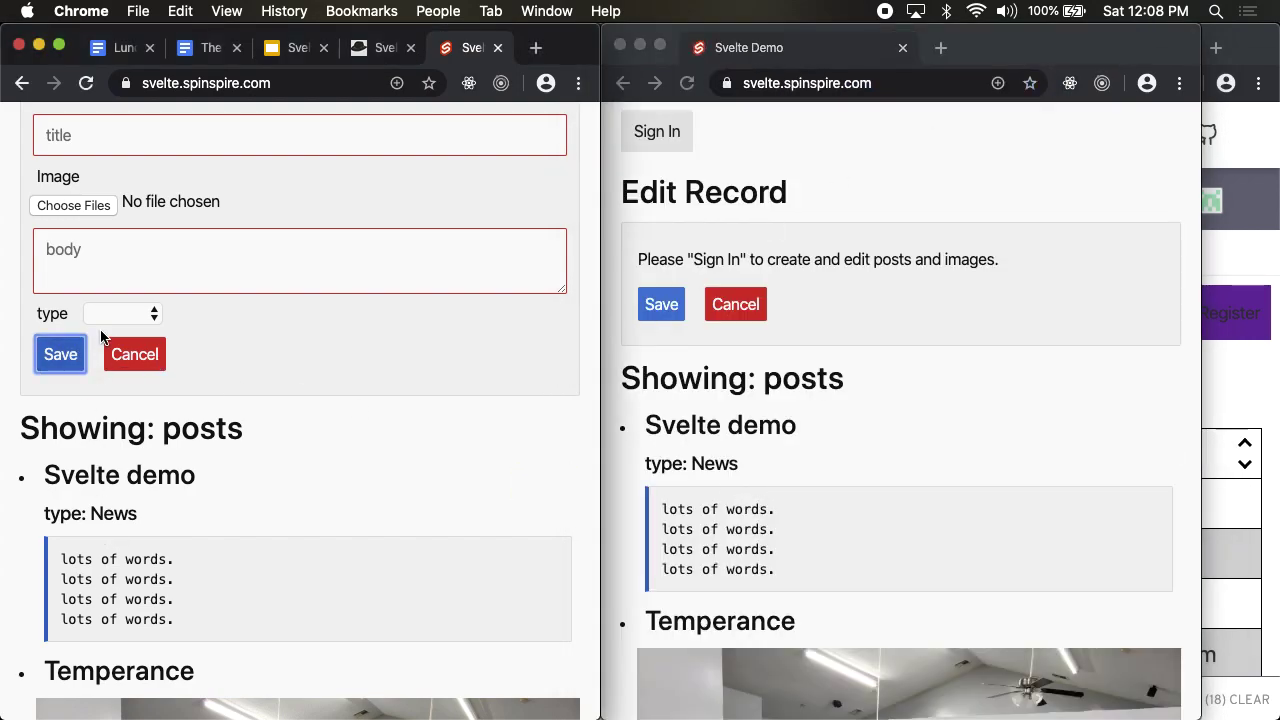
click(120, 605)
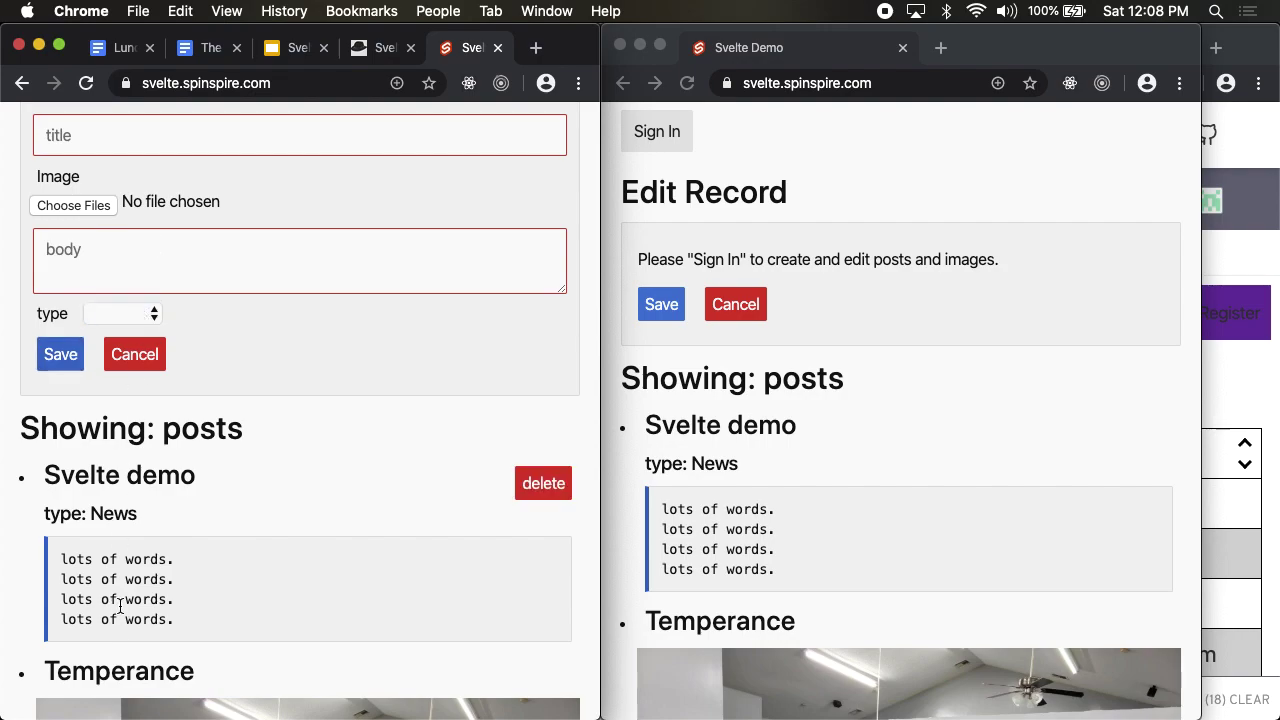
click(172, 266)
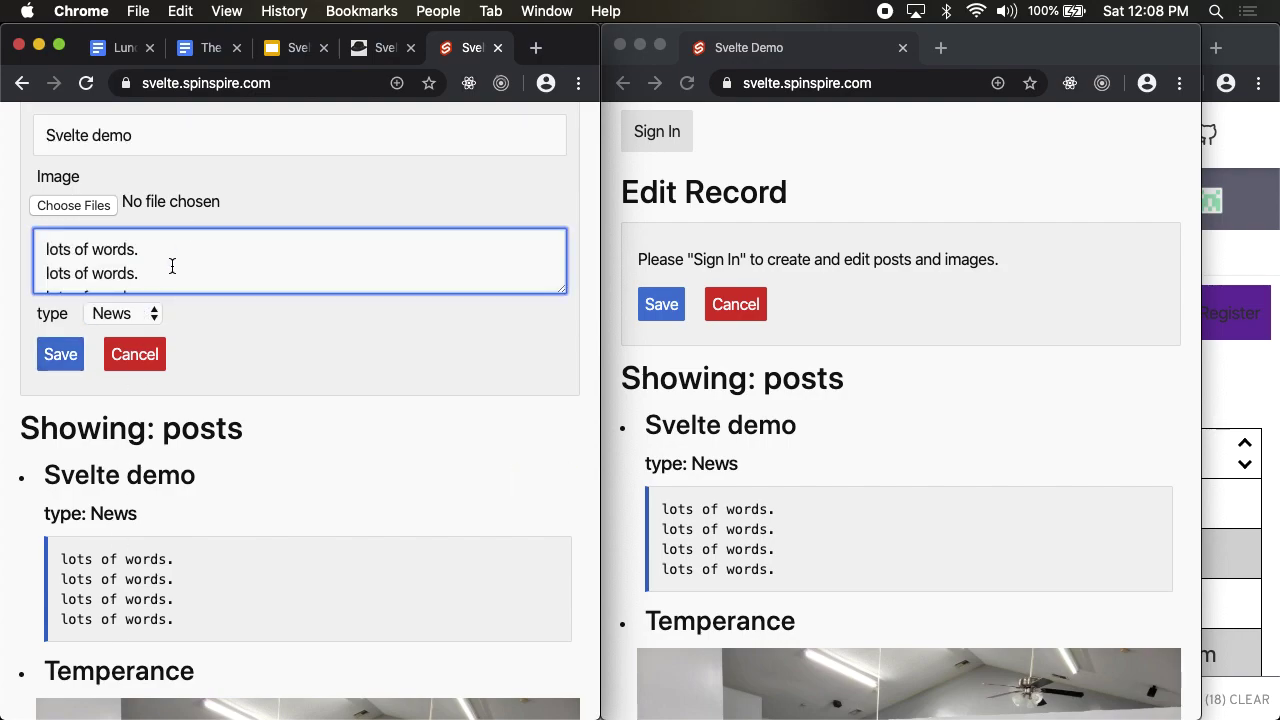
click(170, 136)
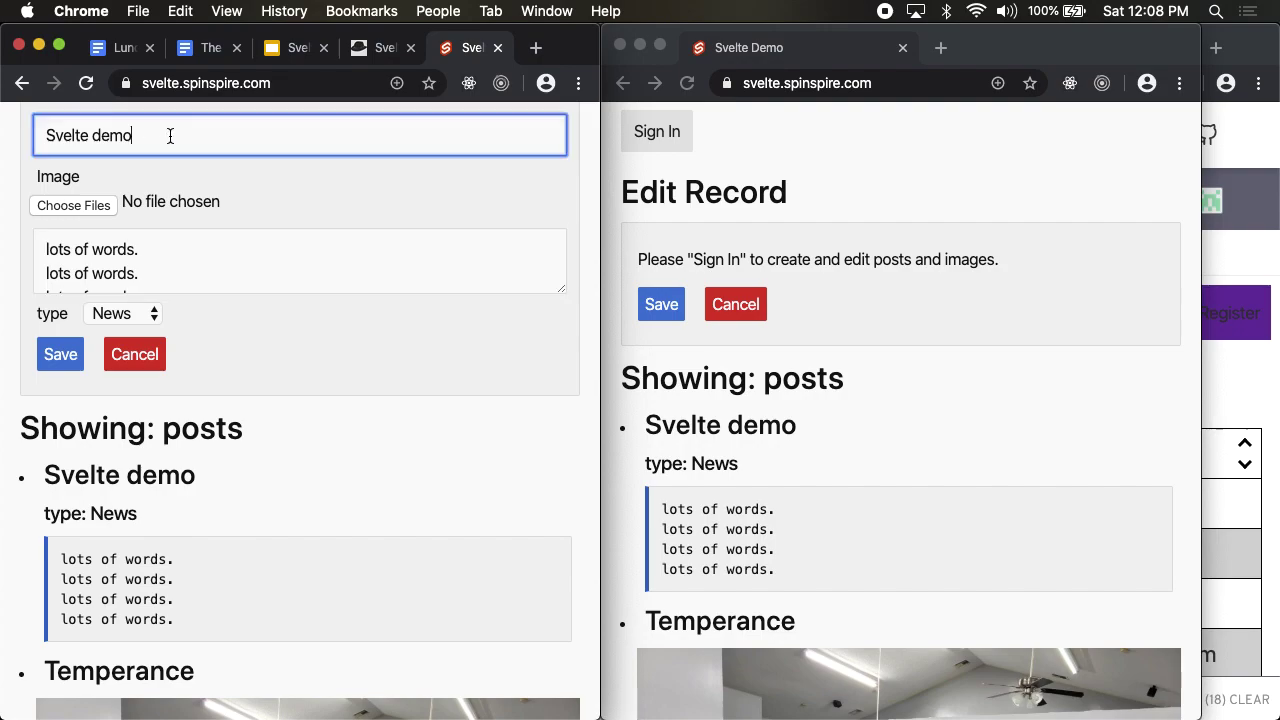
text(- MODIFIED)
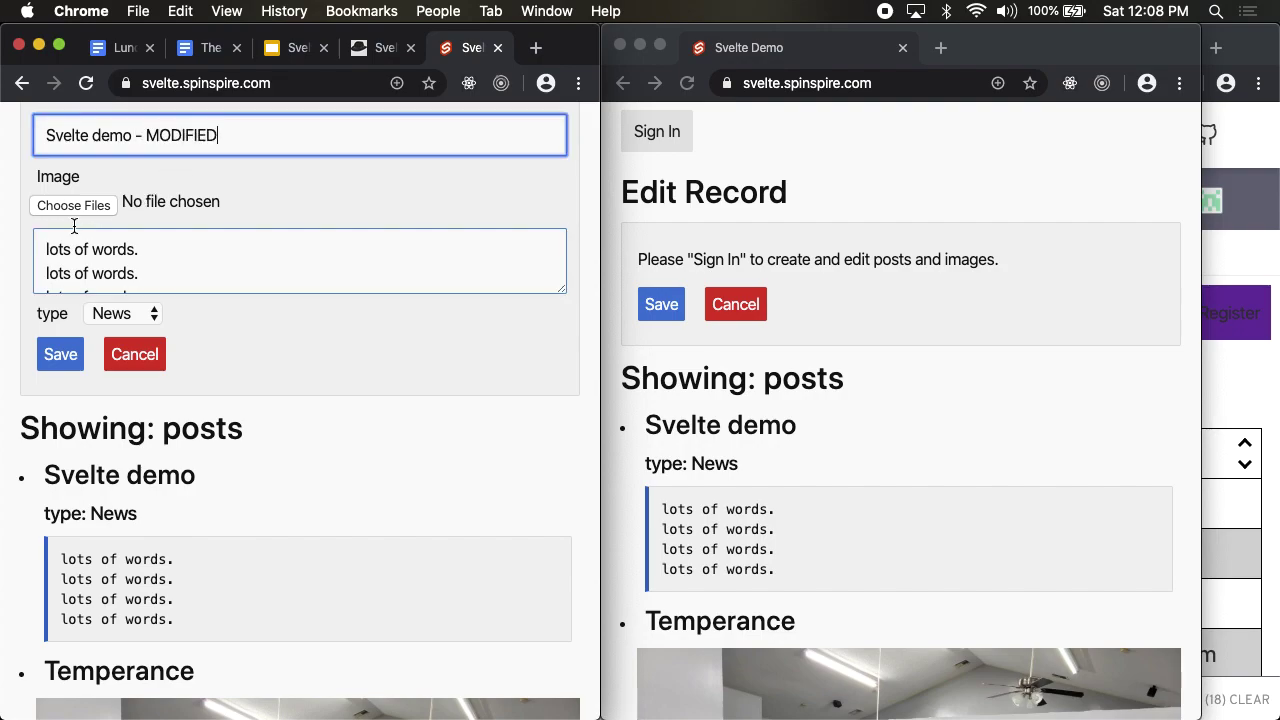
Save the retitled Svelte demo post and check its title in the signed-out window's posts list.
click(66, 350)
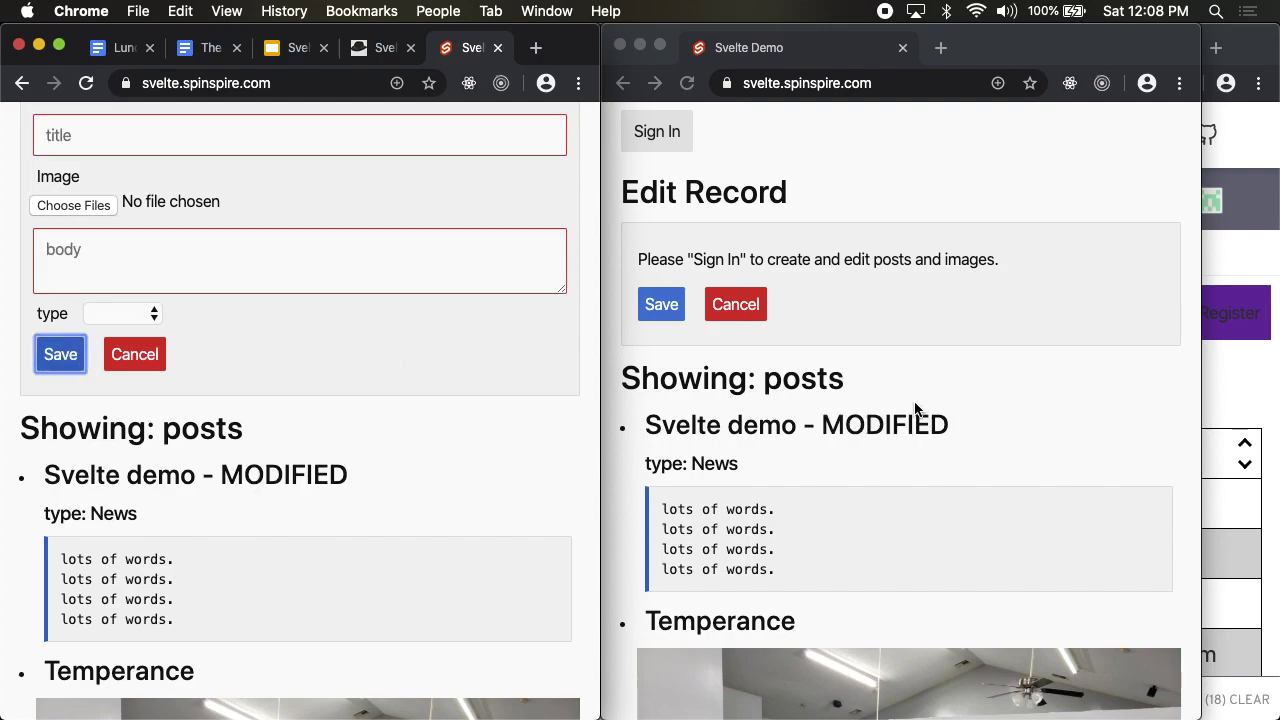
double_click(876, 420)
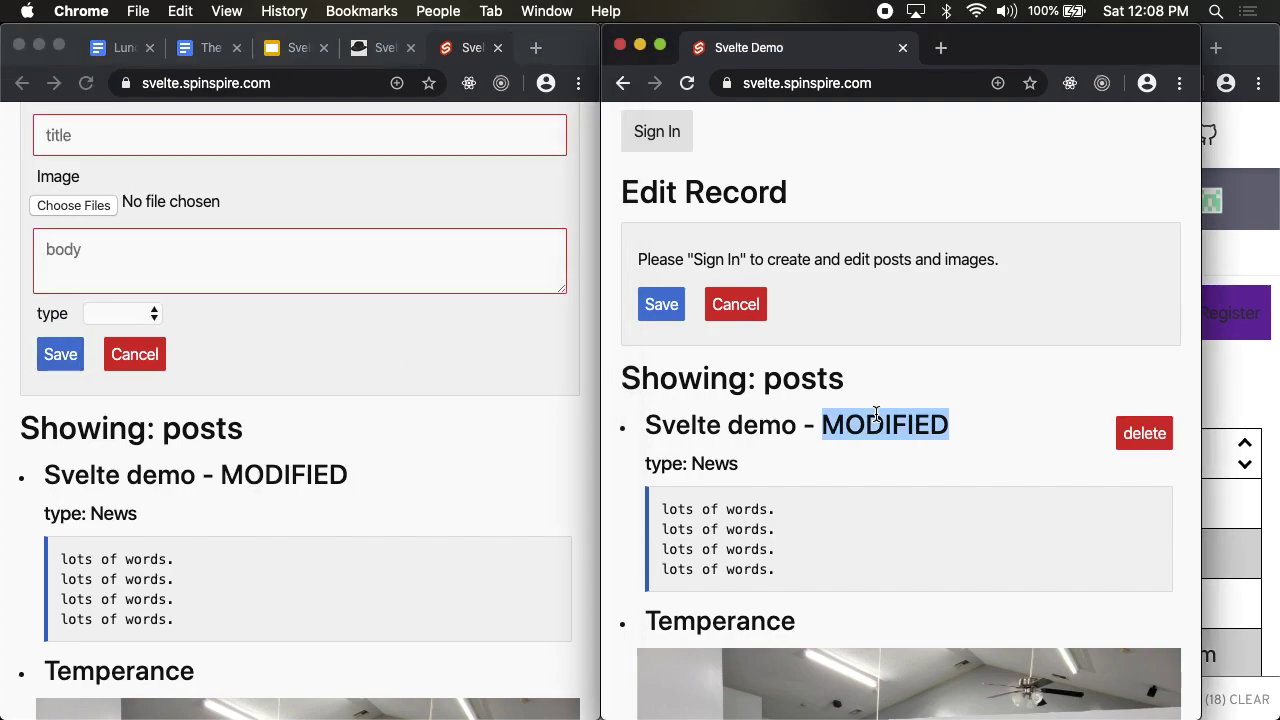
click(876, 414)
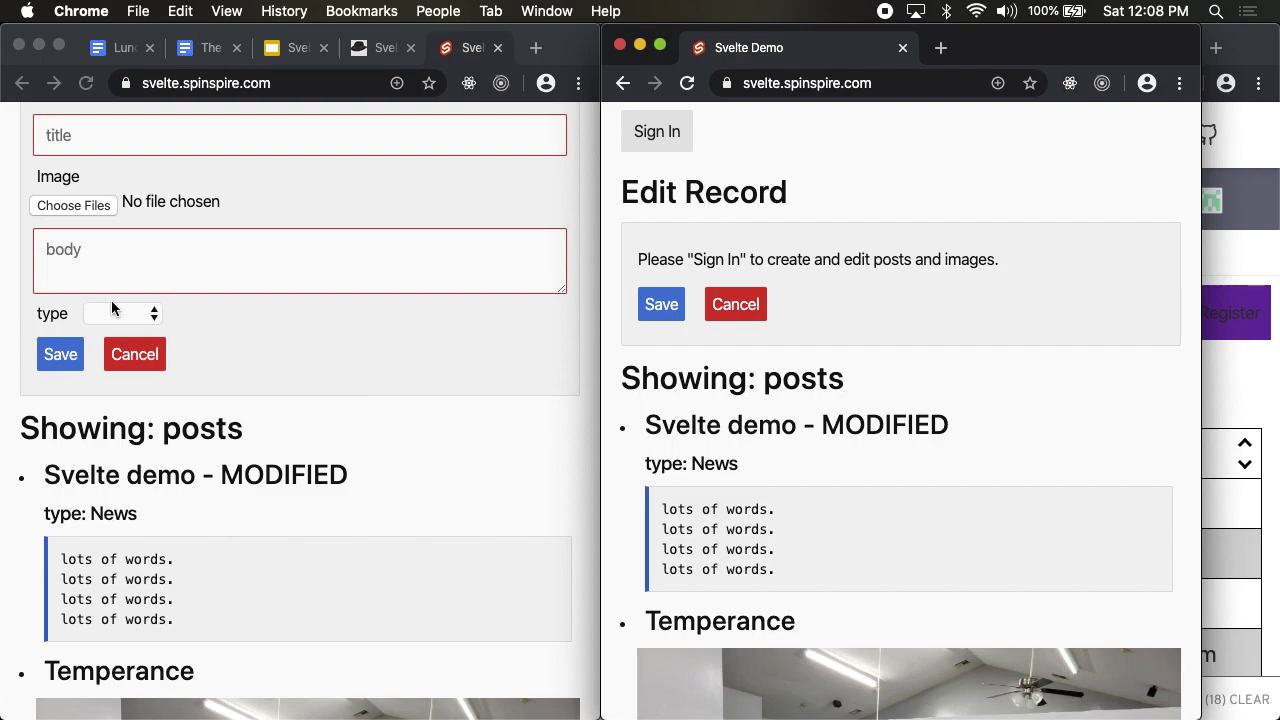
Add a group photo to the "Svelte demo - MODIFIED" post, save it and compare the post in both browser windows.
click(67, 208)
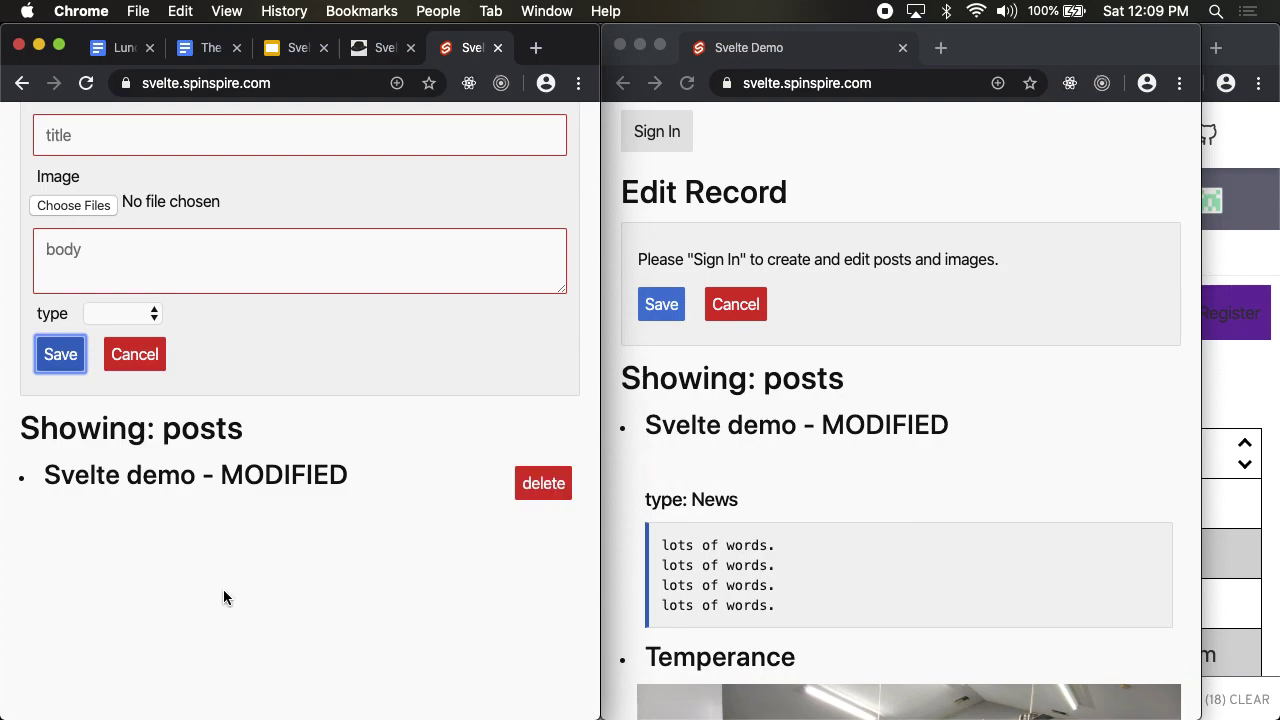
scroll(328, 556, down, 3)
scroll(328, 565, down, 1)
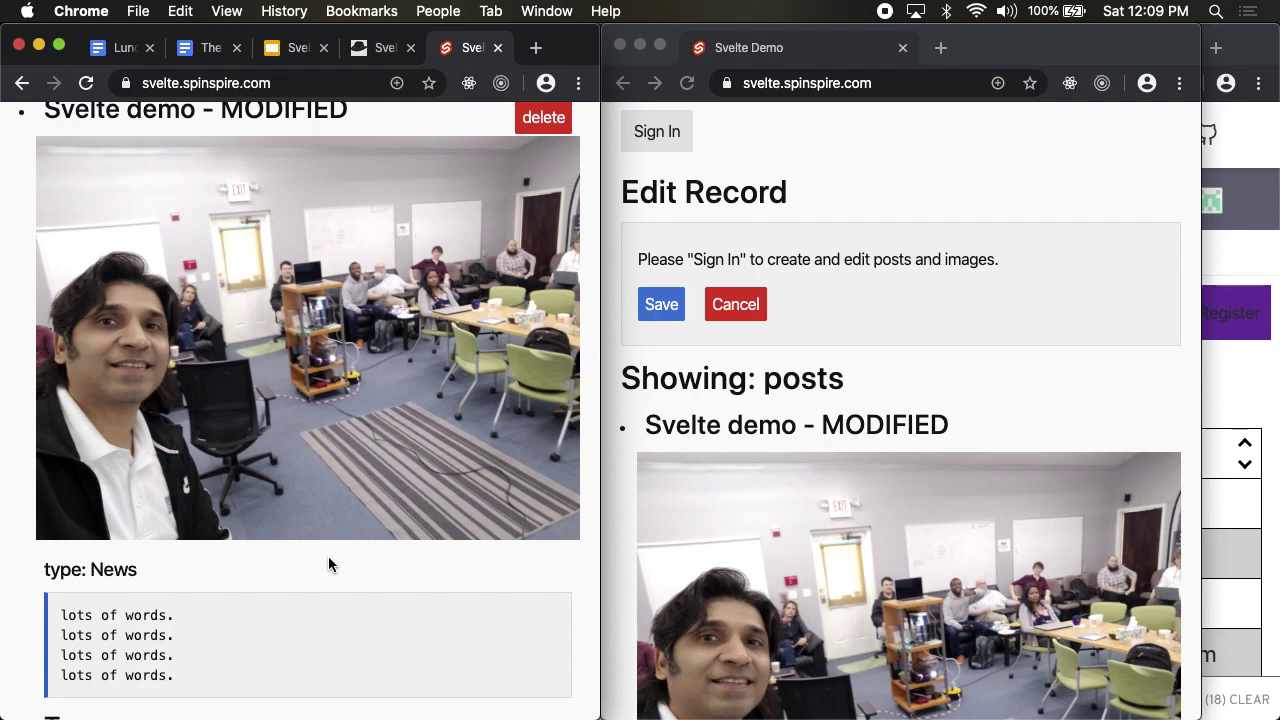
scroll(788, 401, down, 8)
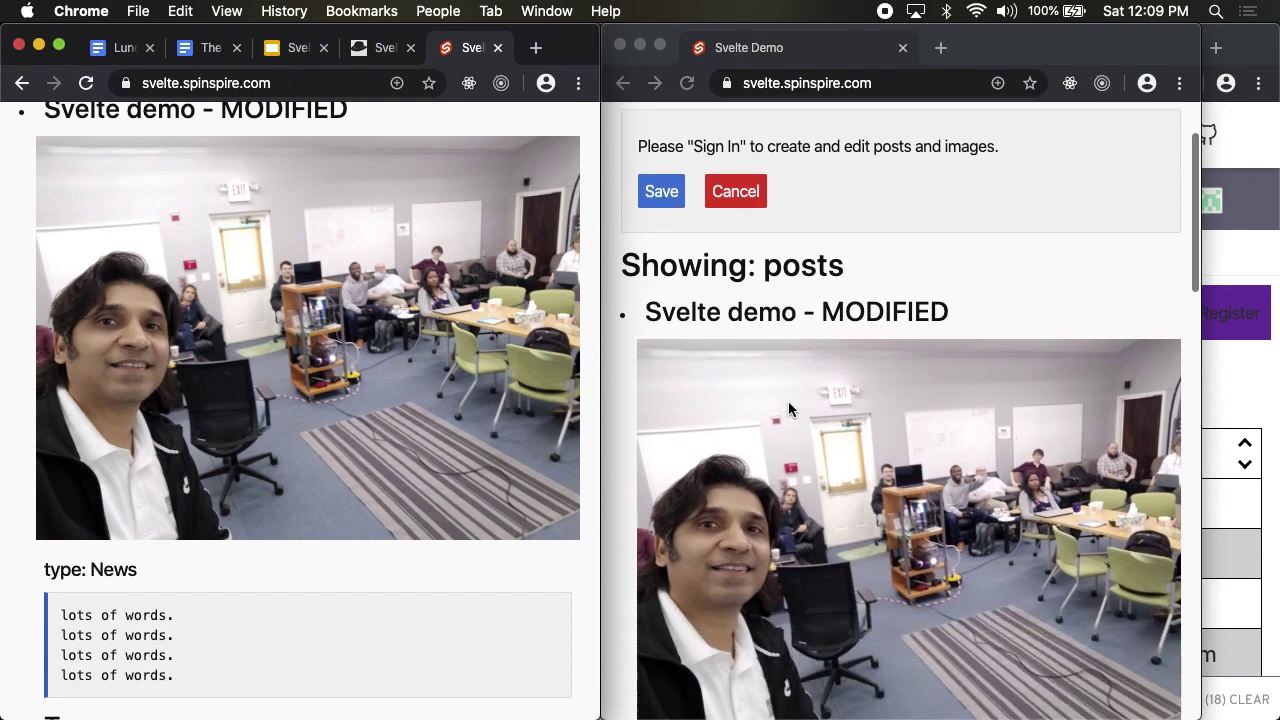
scroll(786, 390, up, 8)
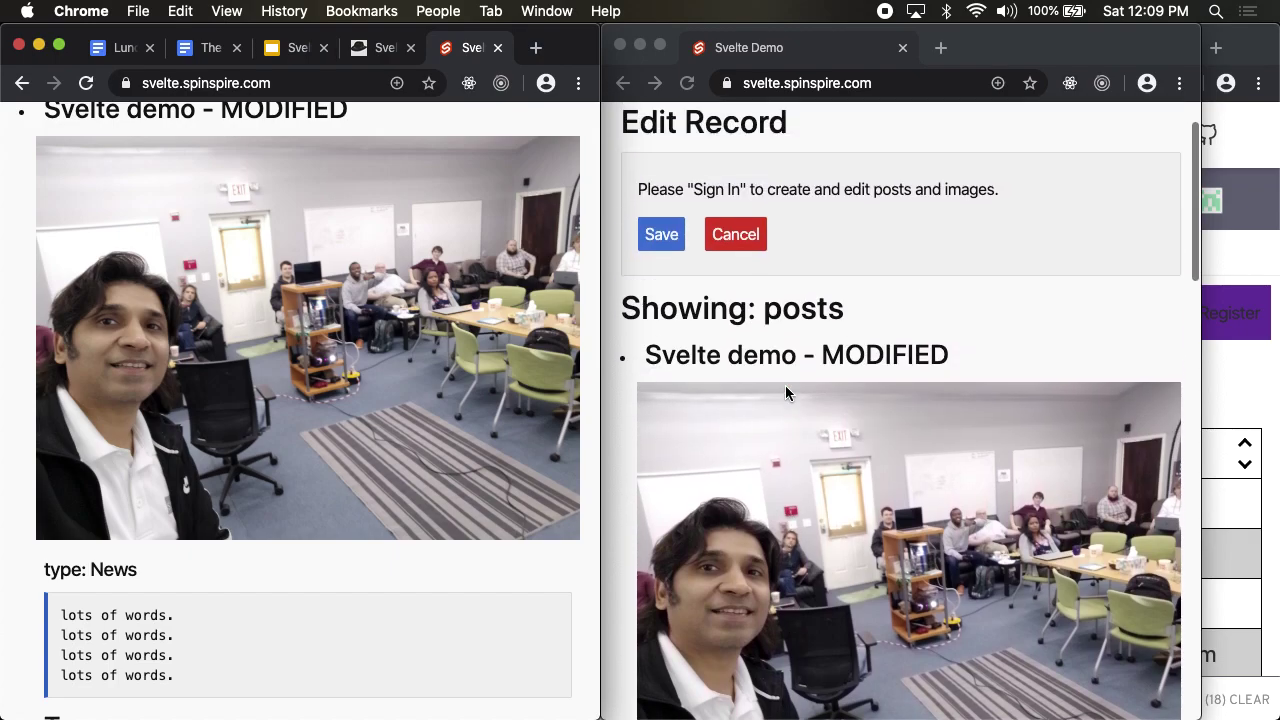
scroll(440, 343, down, 9)
scroll(440, 343, up, 10)
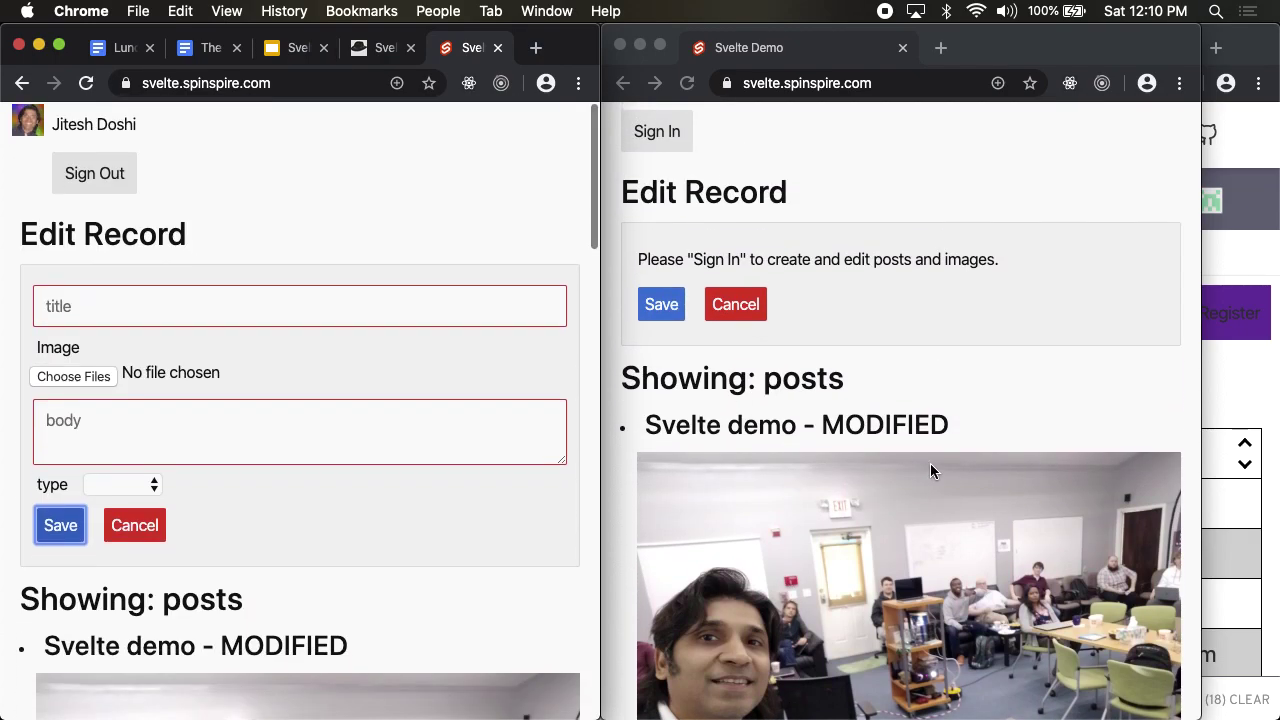